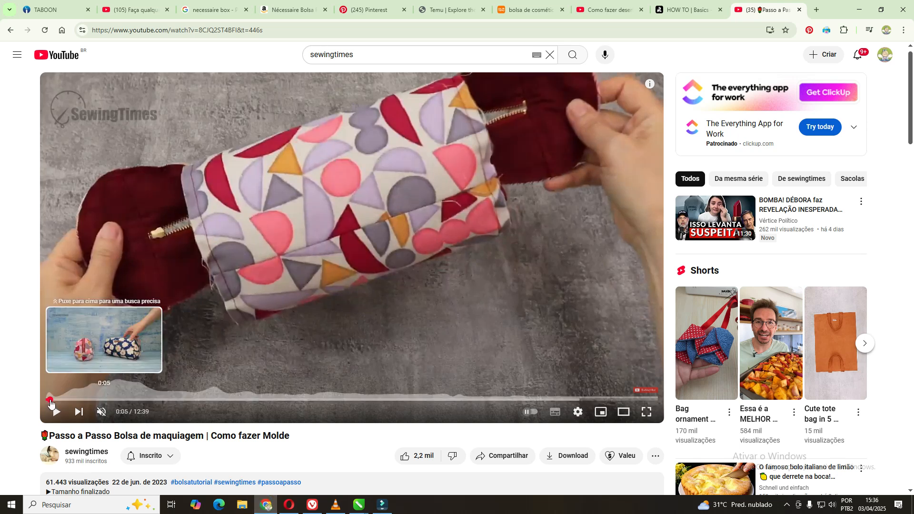
Watch the makeup bag video's template section, covering the 9 cm by 10 cm side rectangle and its cut paper pieces.
click(51, 401)
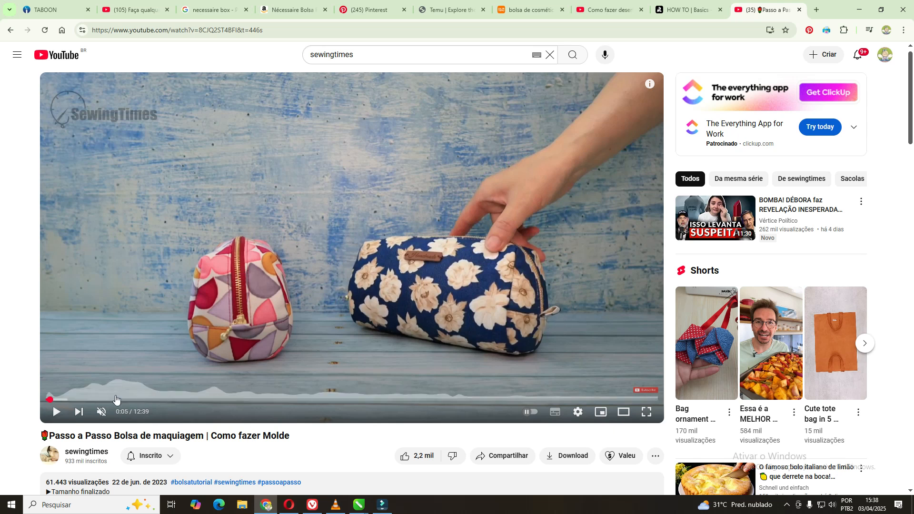
drag(117, 399, 118, 399)
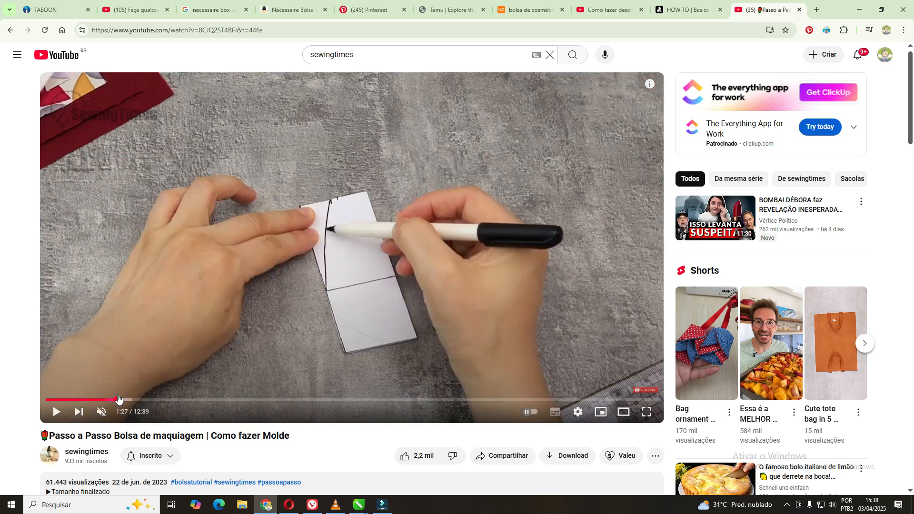
click(105, 400)
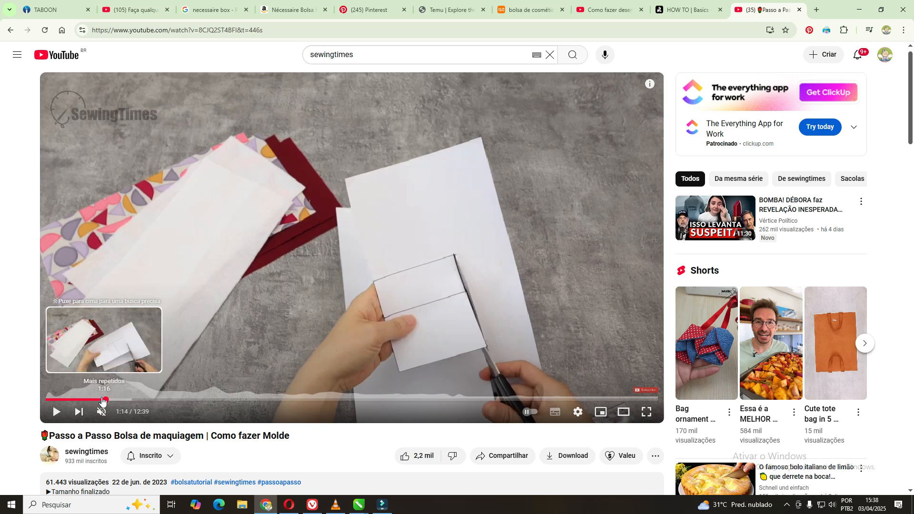
click(94, 400)
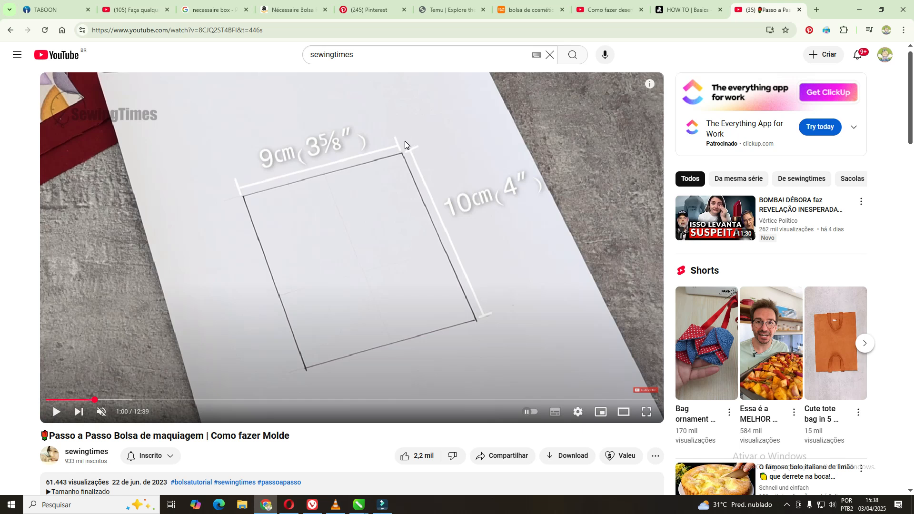
click(54, 415)
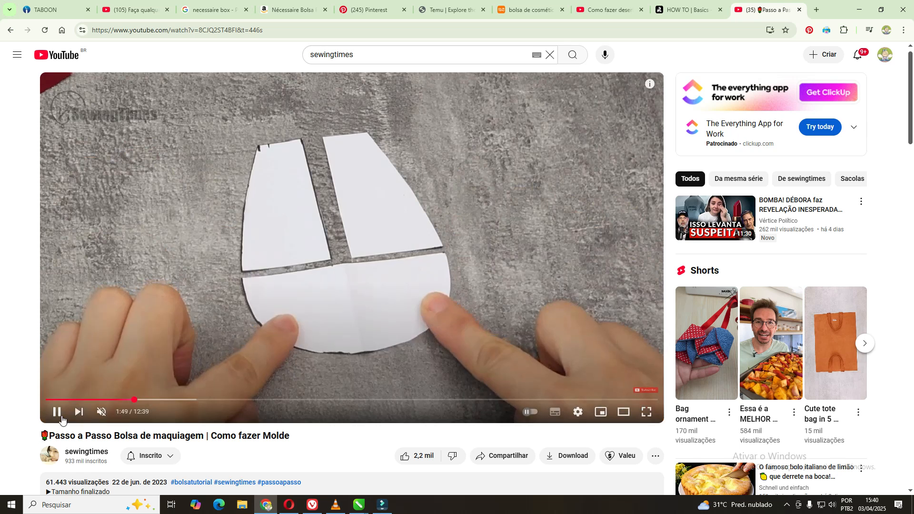
click(426, 365)
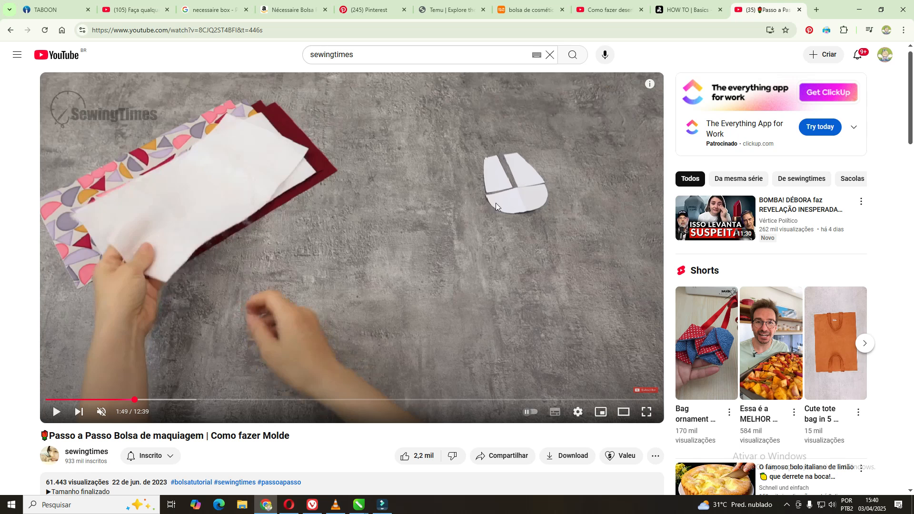
Switch to CorelDRAW and delete the vertical guideline running through the centre of the body pattern.
click(361, 507)
click(355, 469)
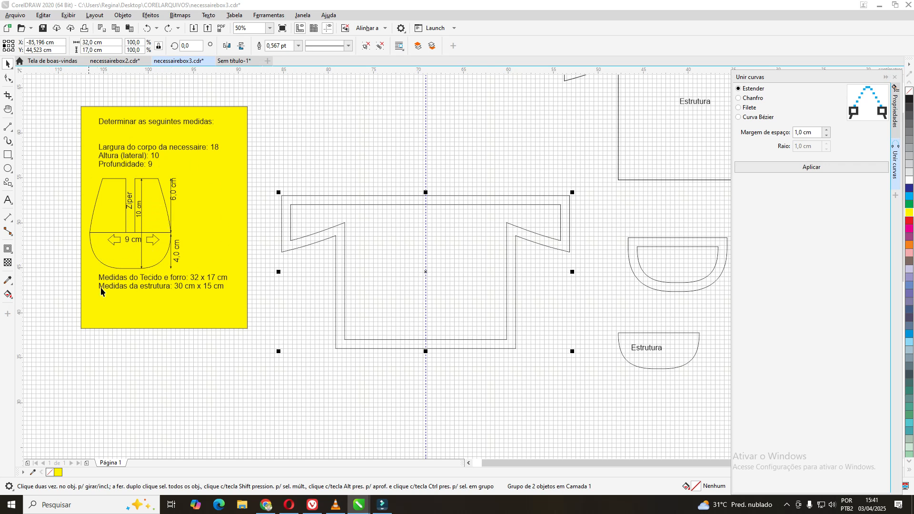
click(420, 264)
click(449, 255)
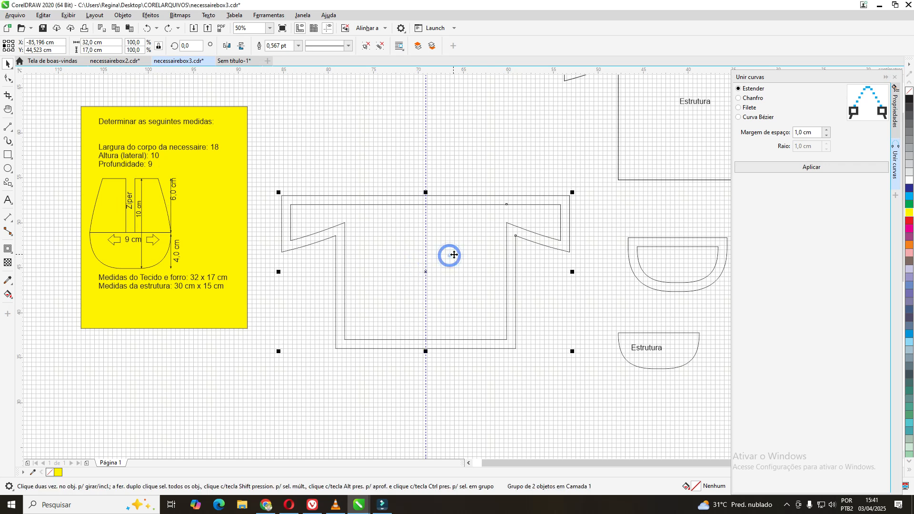
click(426, 141)
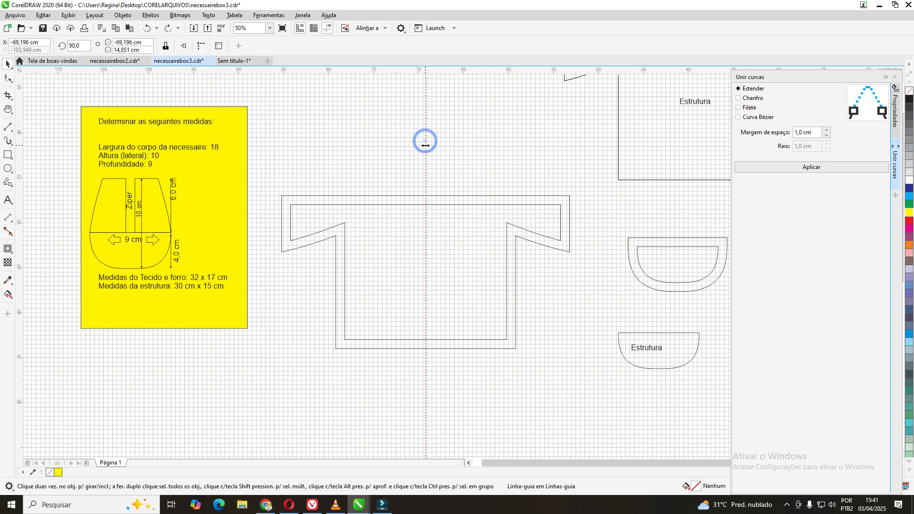
key(Delete)
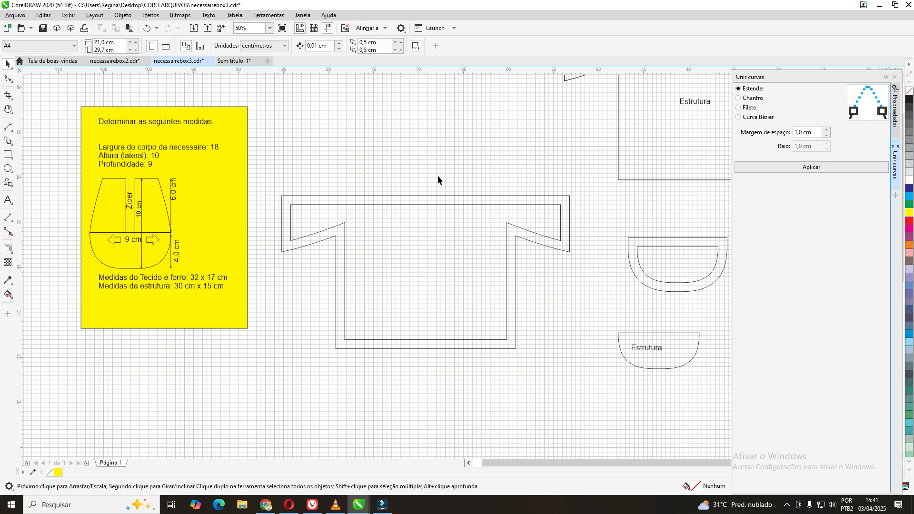
Move the grouped body pattern below the yellow measurements note to clear the drawing area.
click(470, 225)
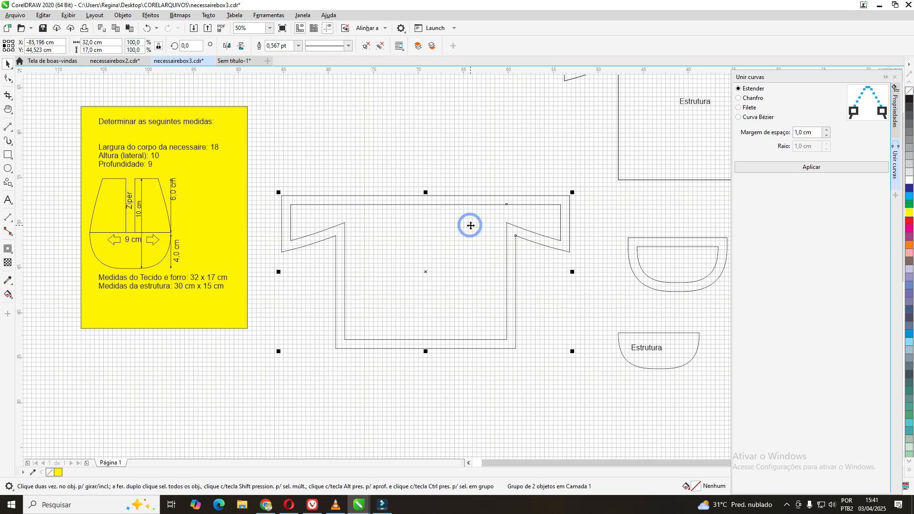
drag(470, 225, 161, 387)
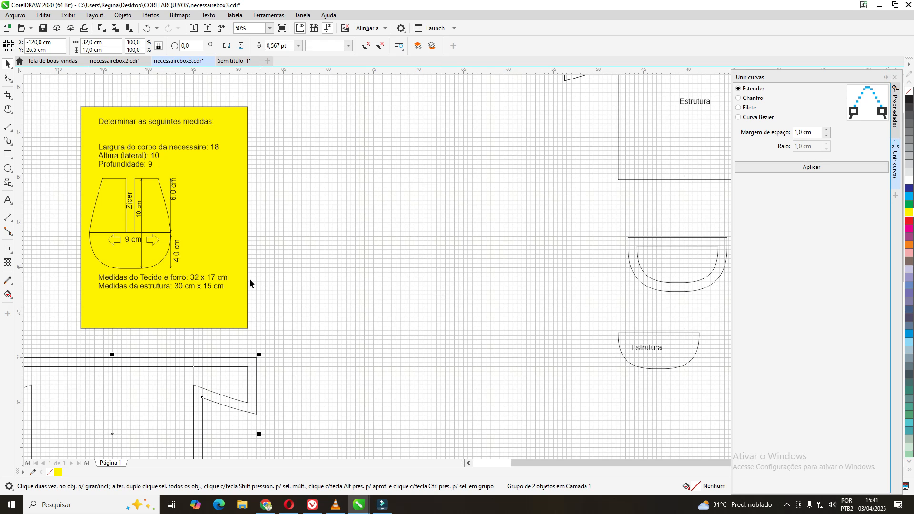
Delete the horizontal line lying below the page.
scroll(441, 217, down, 1)
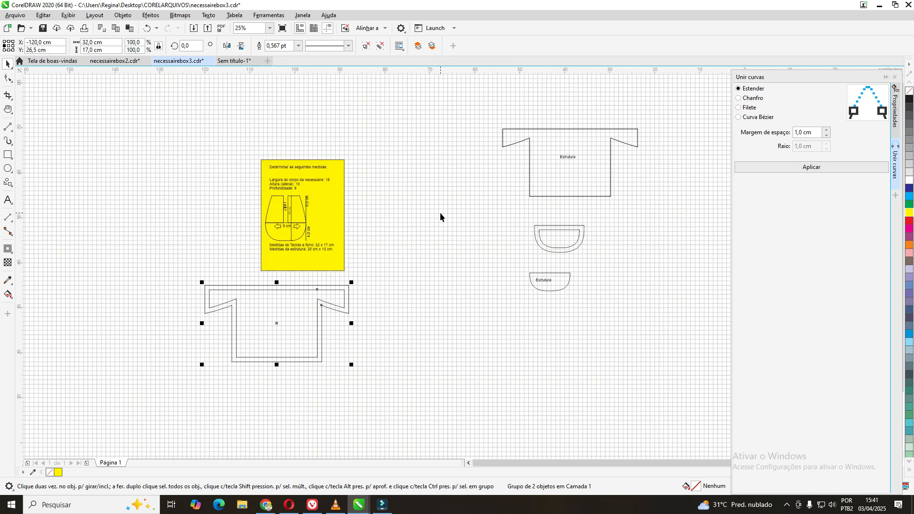
scroll(439, 218, down, 1)
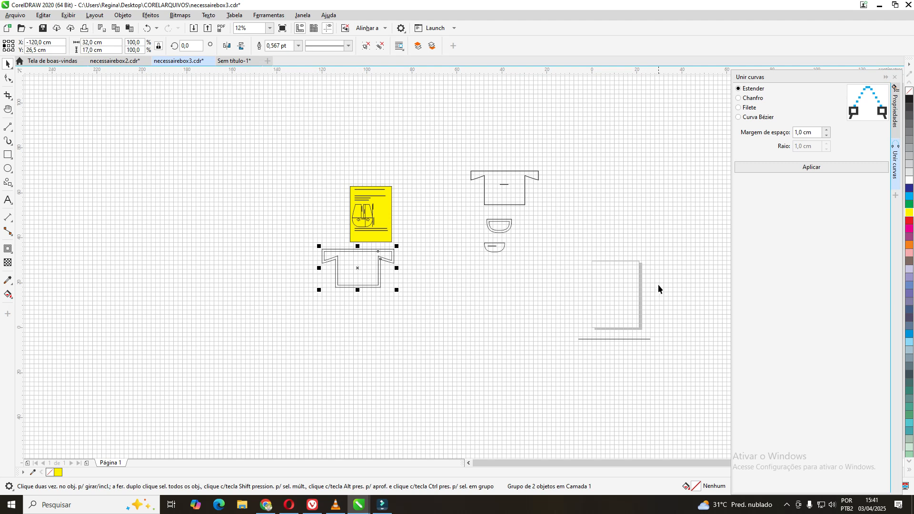
click(621, 339)
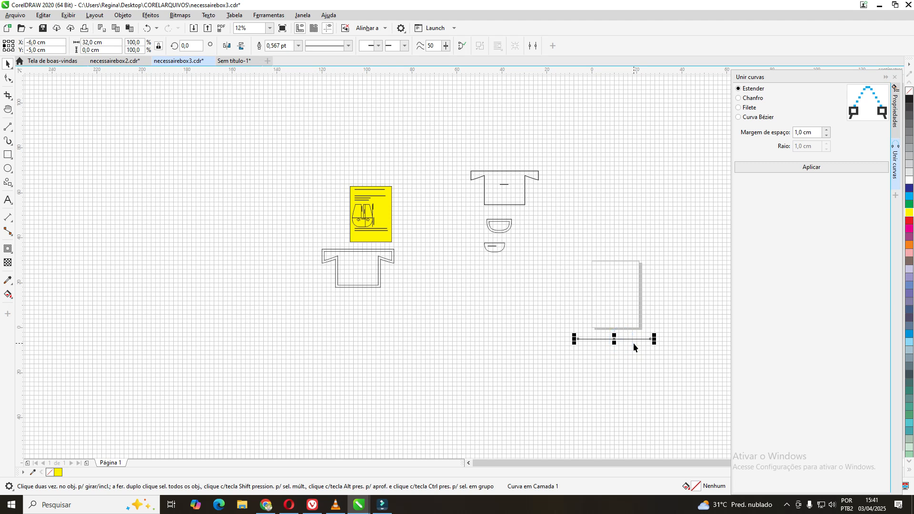
key(Delete)
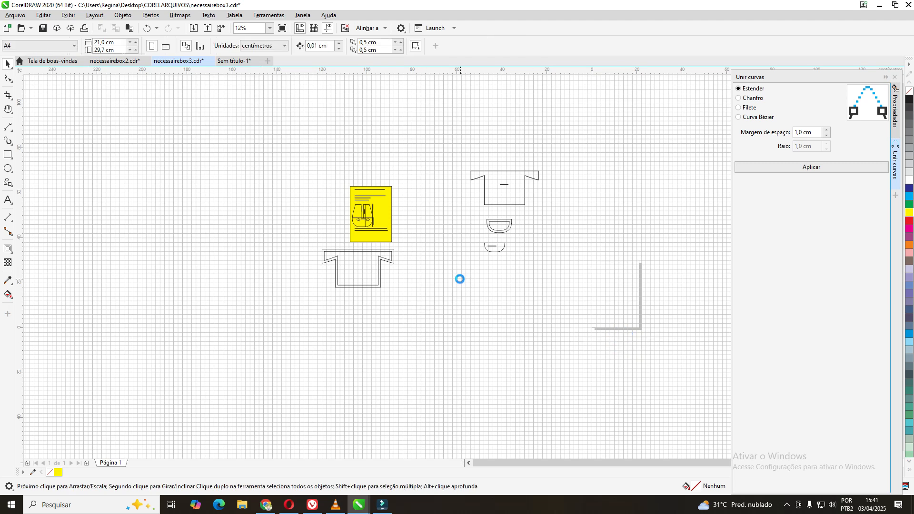
Bring the yellow measurements note and body pattern into view at 50% zoom.
scroll(461, 282, up, 2)
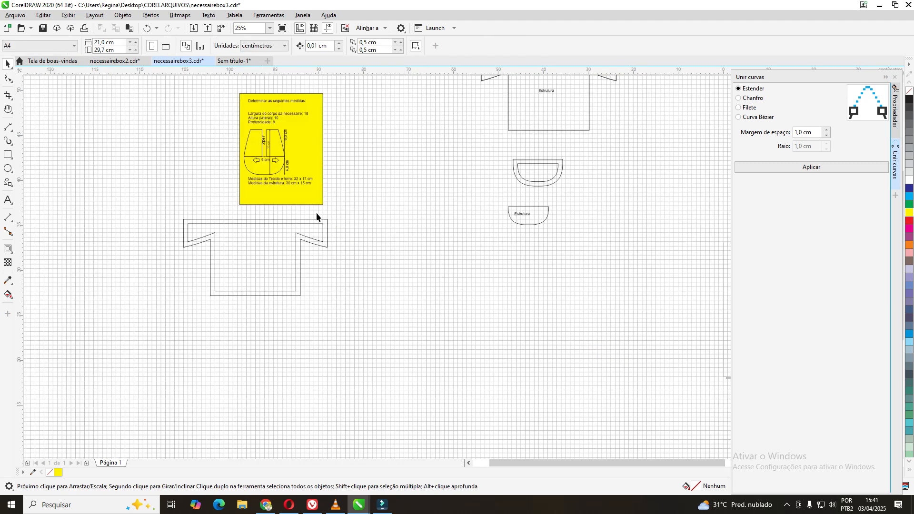
scroll(316, 212, up, 2)
scroll(316, 217, up, 1)
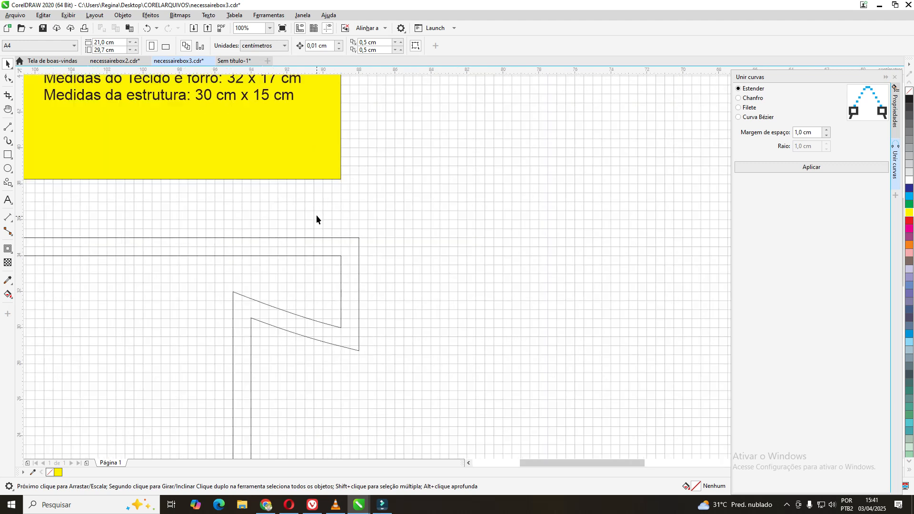
click(8, 109)
drag(133, 139, 191, 212)
click(257, 25)
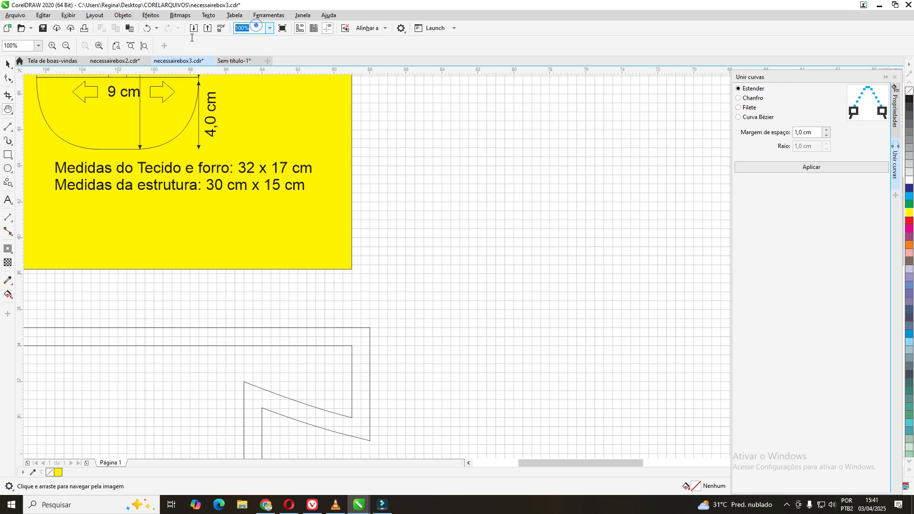
text(50)
key(Return)
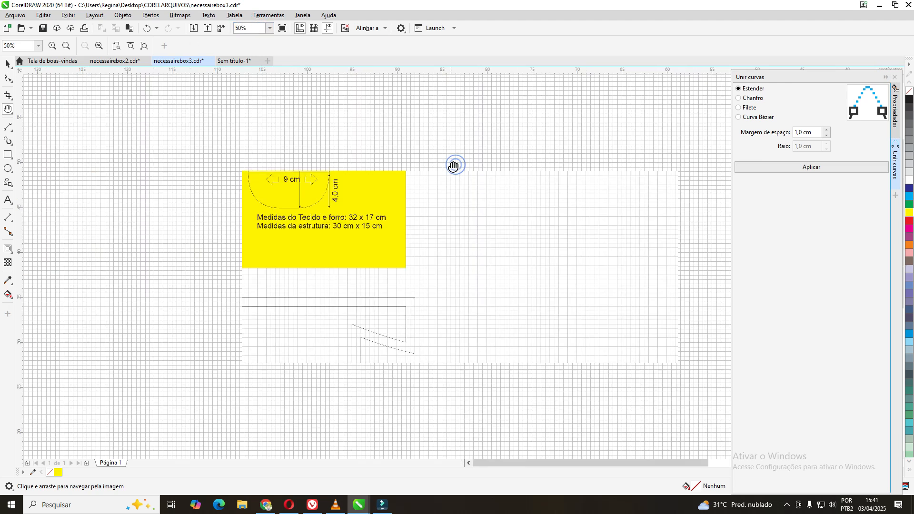
Undo the deletion of the horizontal line below the page and redraw the view.
click(7, 65)
click(291, 181)
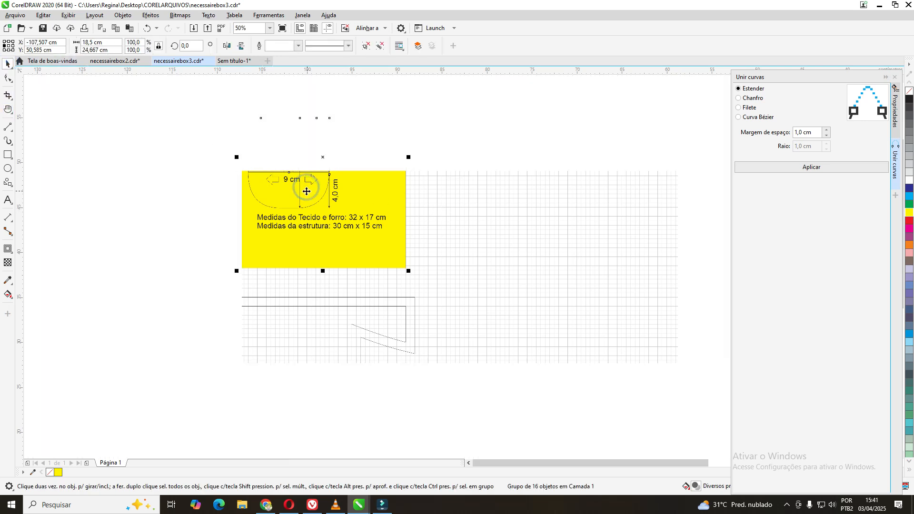
click(147, 28)
click(508, 253)
scroll(510, 256, down, 3)
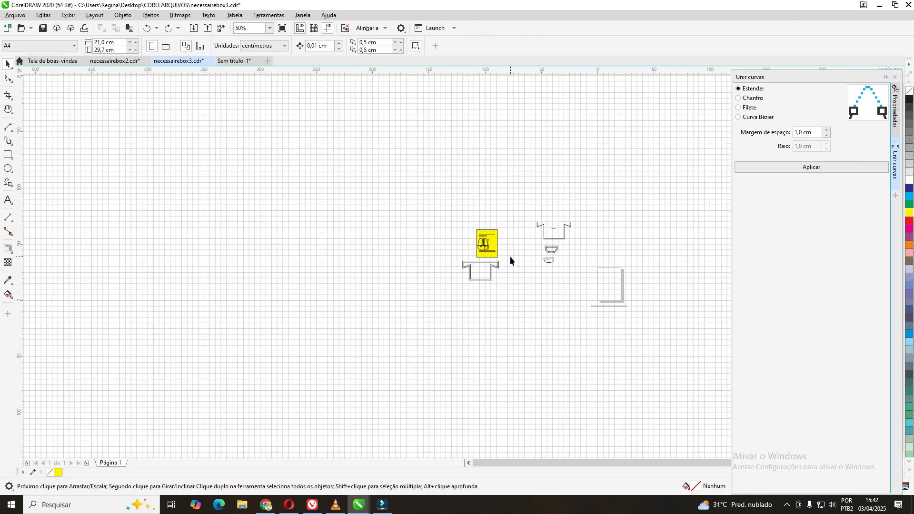
scroll(510, 256, up, 3)
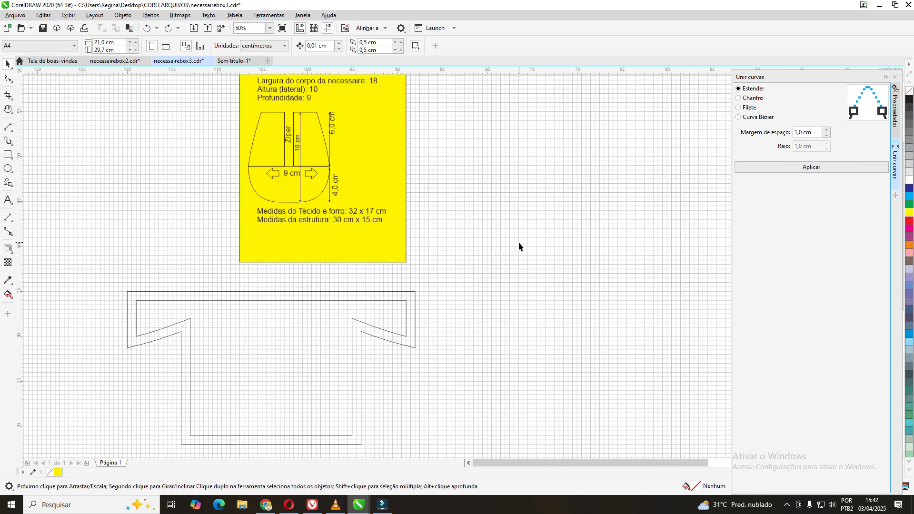
Draw a rectangle about 15,5 cm wide and 16,5 cm high in the empty area beside the yellow note.
click(498, 243)
click(8, 109)
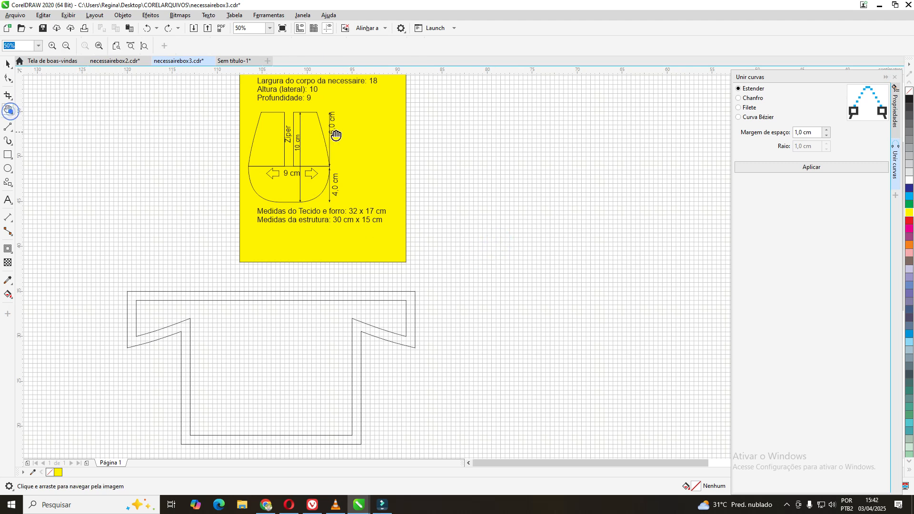
drag(335, 132, 190, 179)
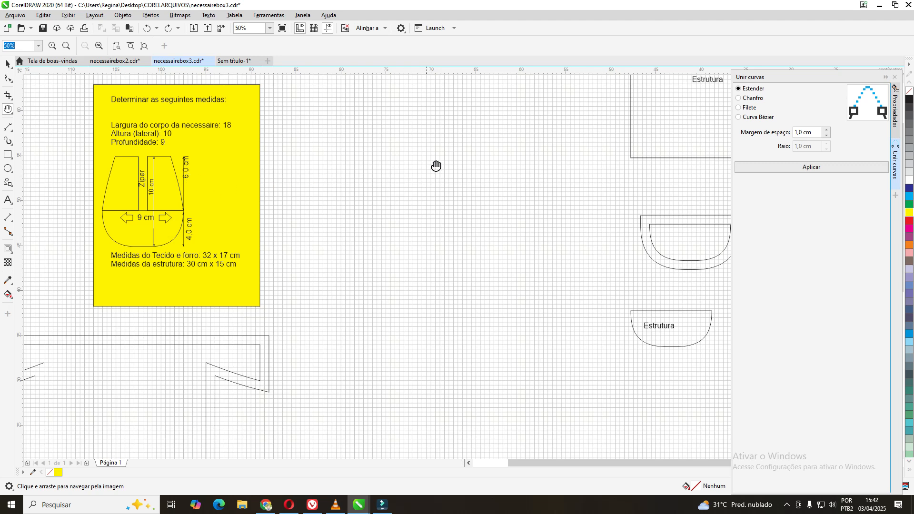
drag(469, 169, 506, 187)
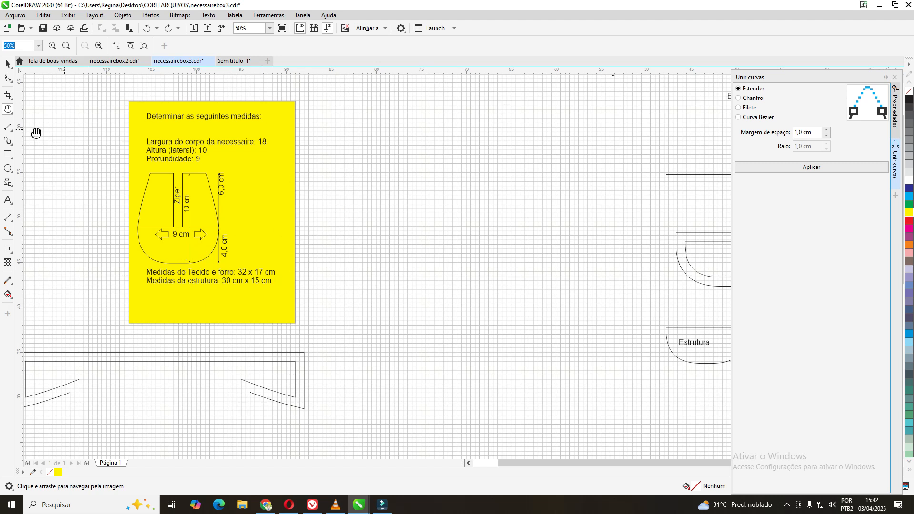
click(8, 154)
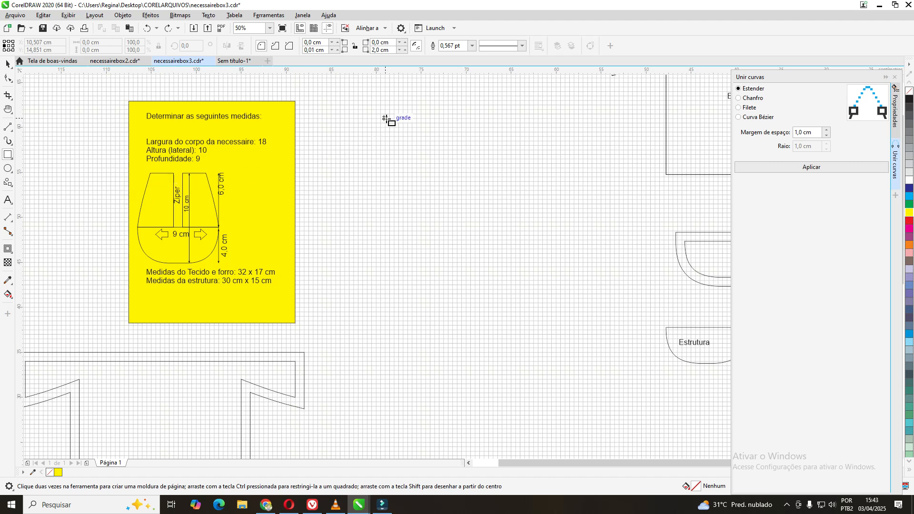
drag(387, 118, 453, 119)
drag(453, 118, 525, 267)
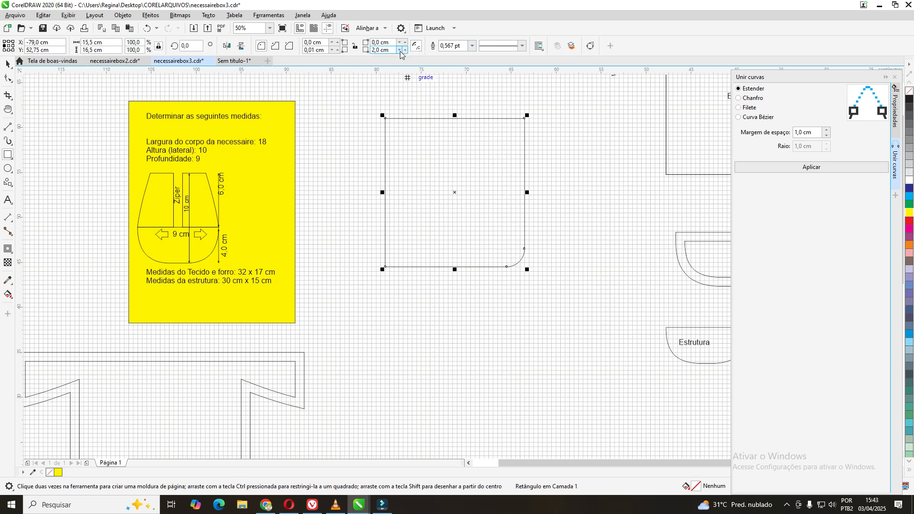
Square off the rectangle's lower corners with a radius of 0,0 cm and move it closer to the yellow note.
click(379, 50)
text(0)
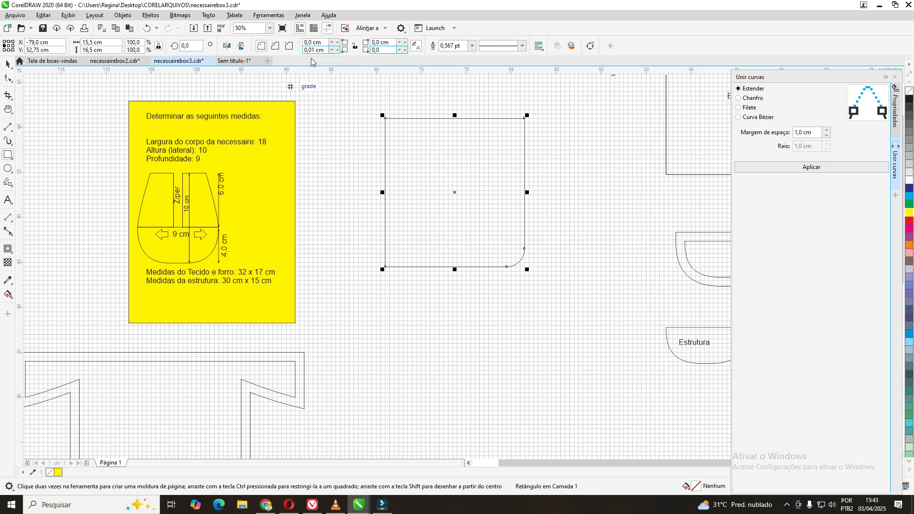
click(325, 49)
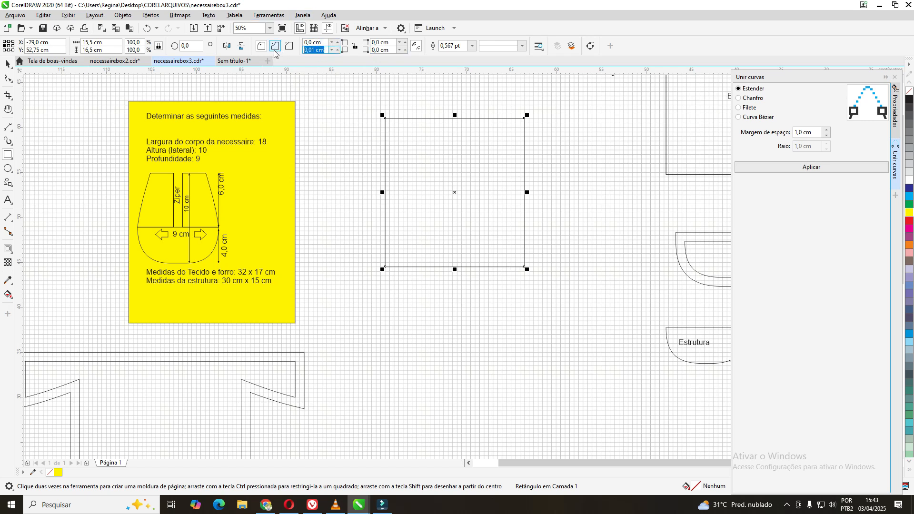
text(0,0)
click(7, 66)
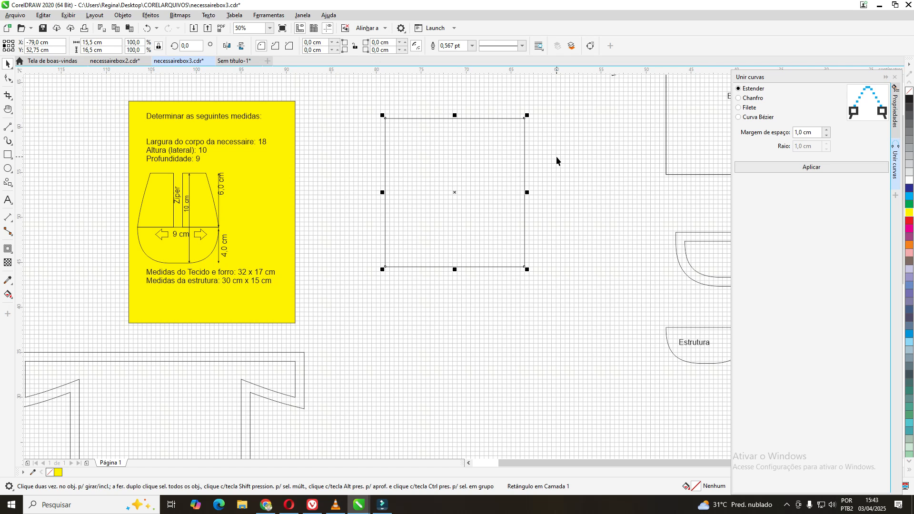
click(456, 191)
drag(455, 191, 418, 211)
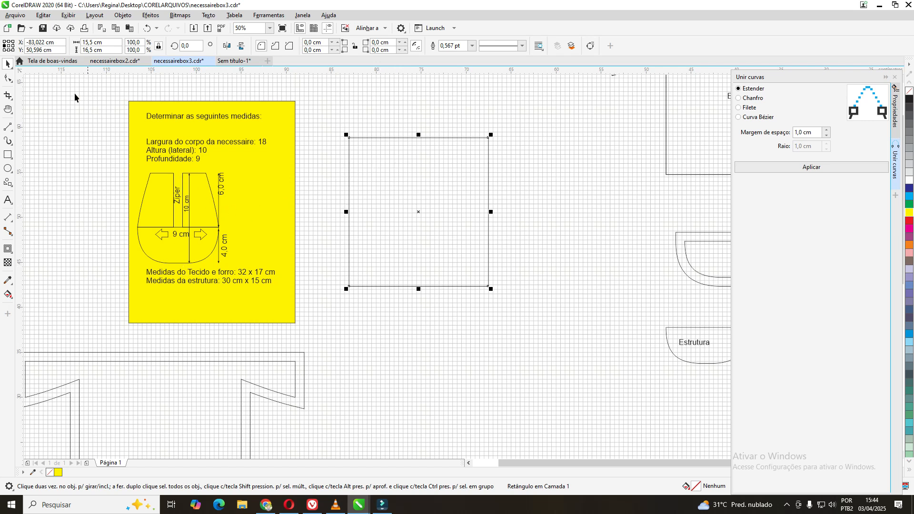
Try to resize the rectangle to 4,5 cm wide and 6 cm high with its proportions locked.
double_click(98, 43)
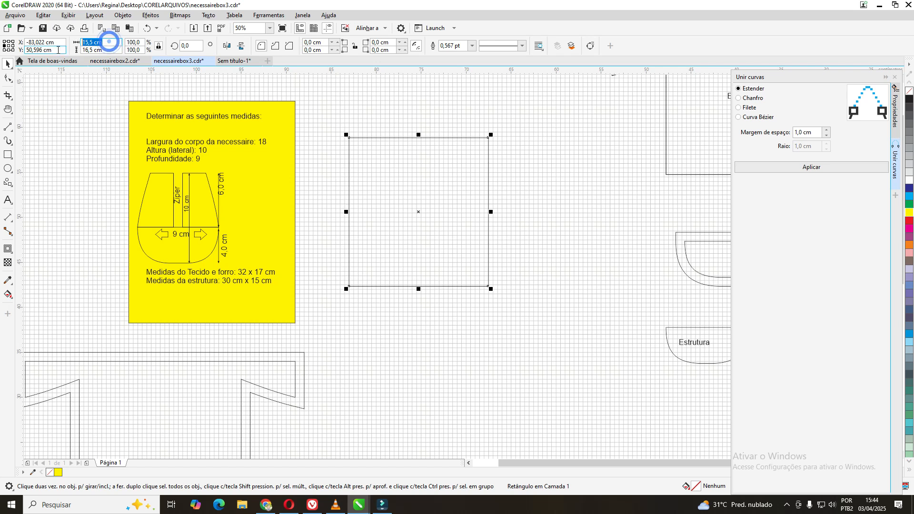
text(4,5)
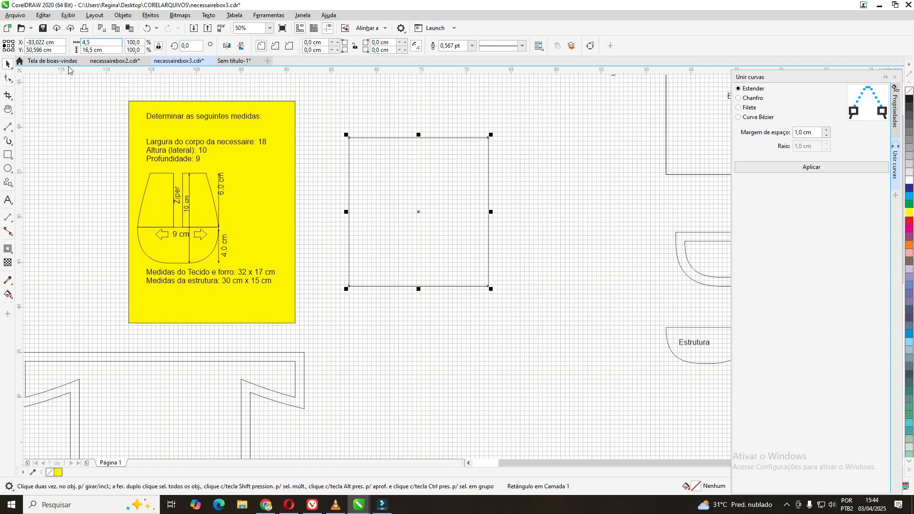
click(109, 51)
double_click(108, 51)
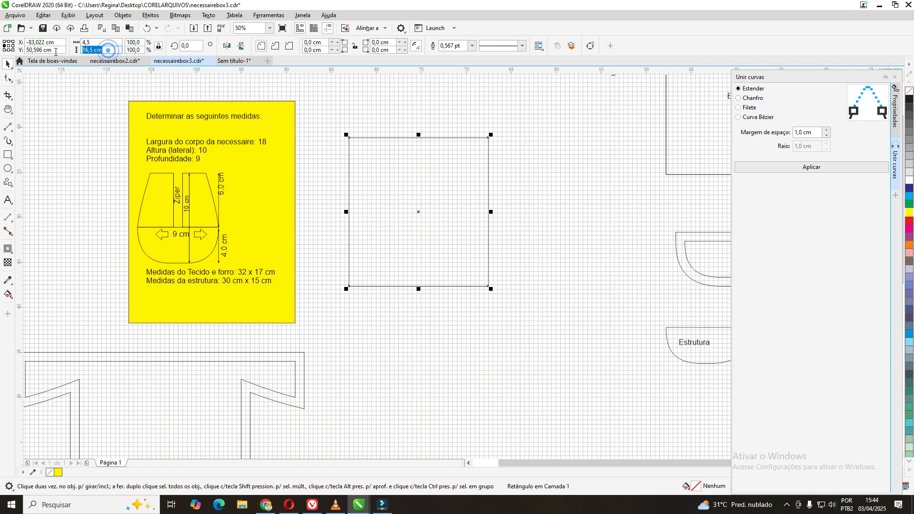
text(6)
click(451, 208)
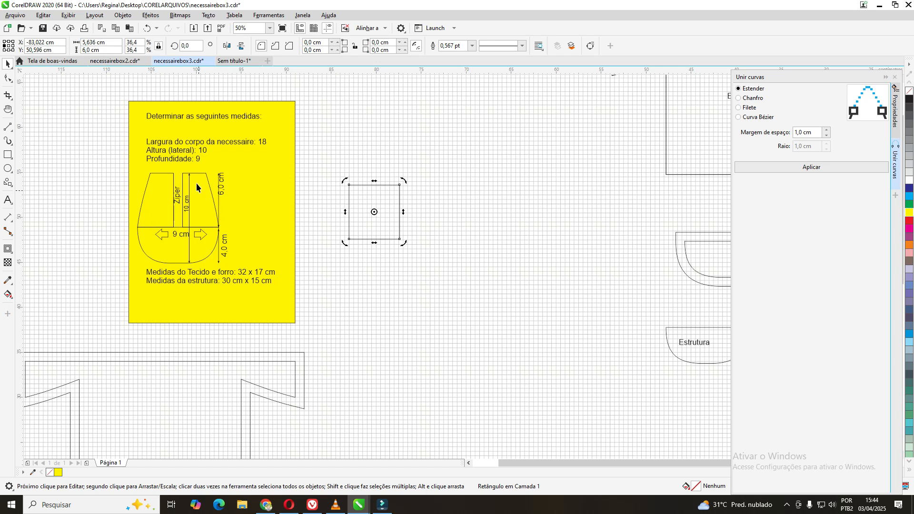
click(386, 215)
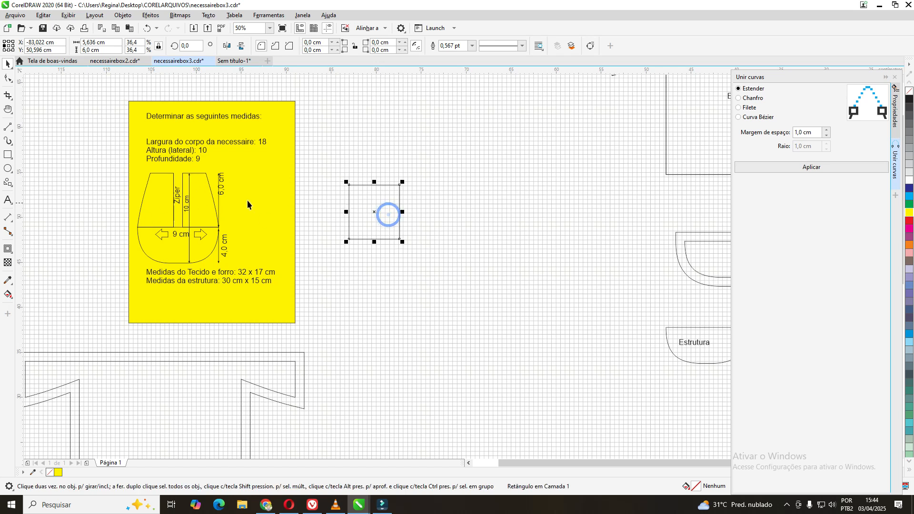
Set the rectangle's width to 4,5 cm, unlock its proportions and set its height to 6 cm.
click(100, 42)
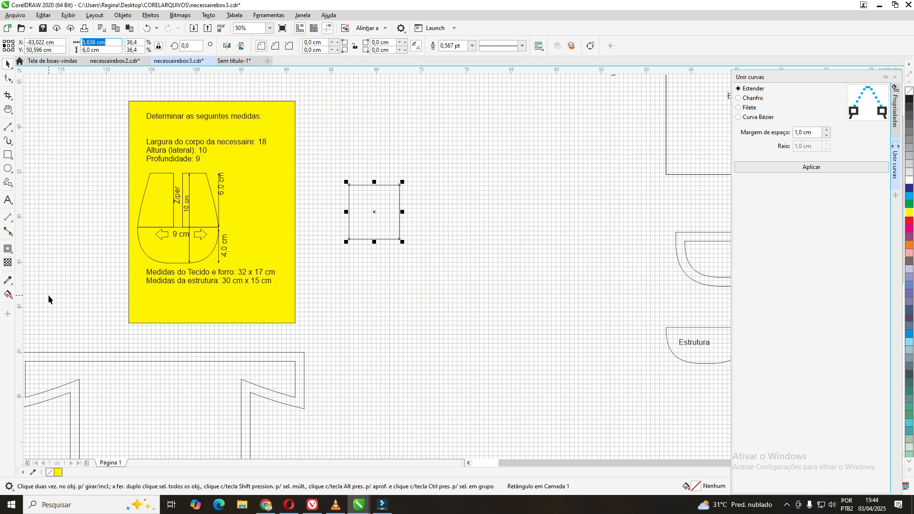
text(4,5)
click(159, 46)
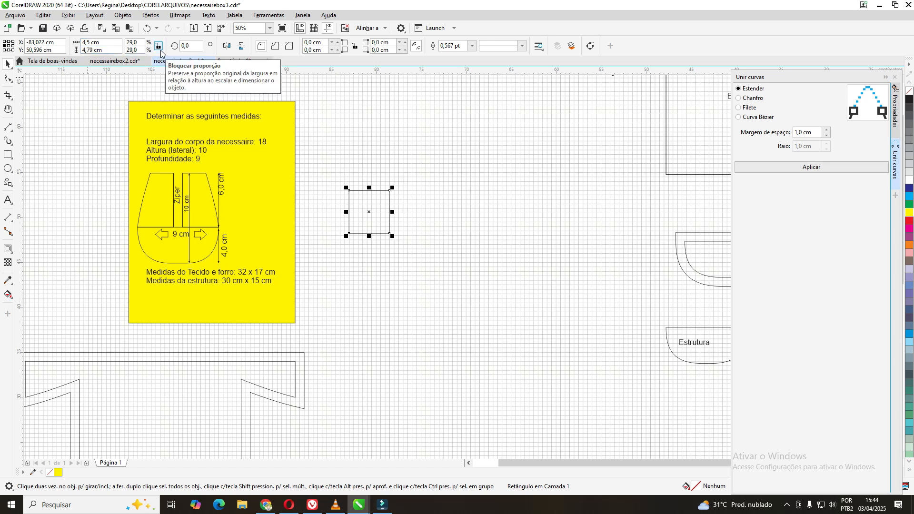
triple_click(110, 50)
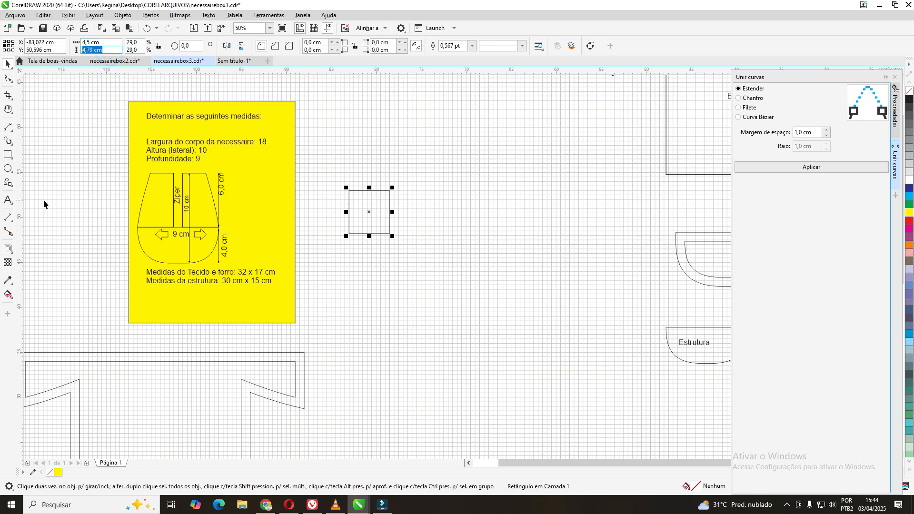
text(6)
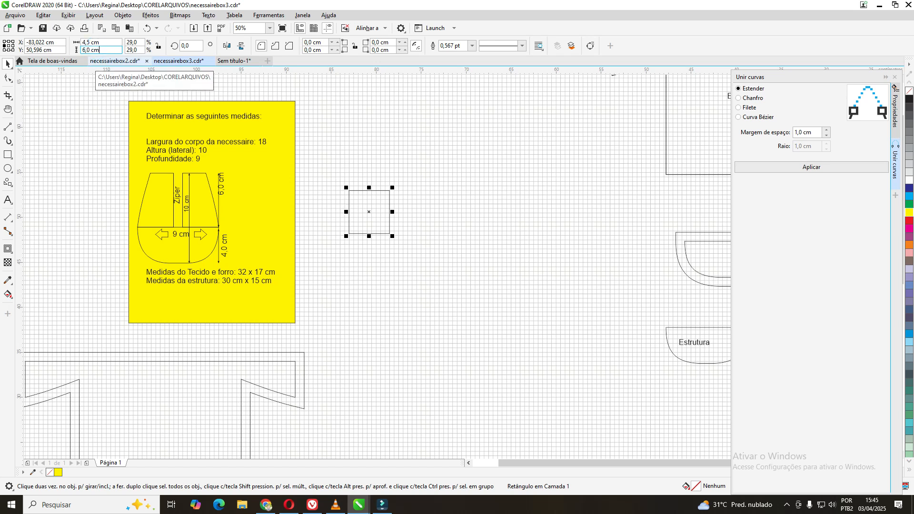
click(386, 212)
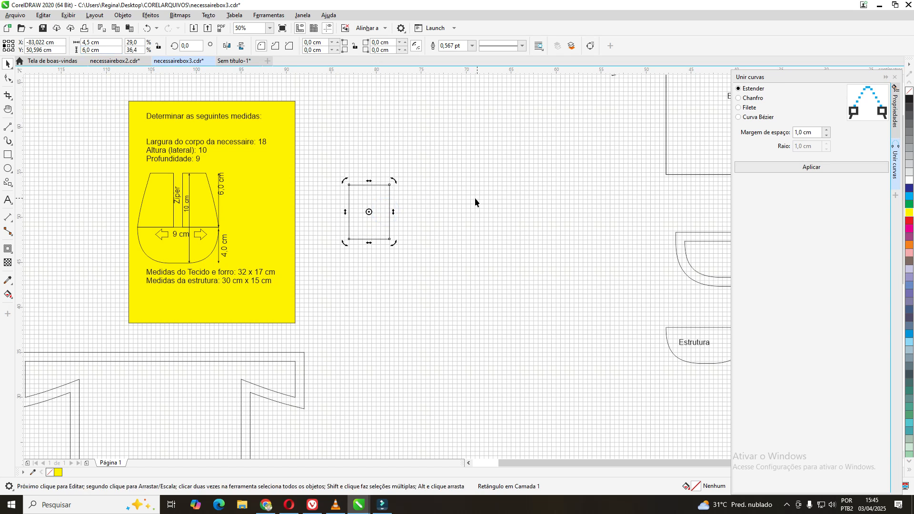
Move the rectangle farther from the yellow note and align its edges with the grid, at X -75,0 cm and Y 51,5 cm.
drag(362, 199, 456, 193)
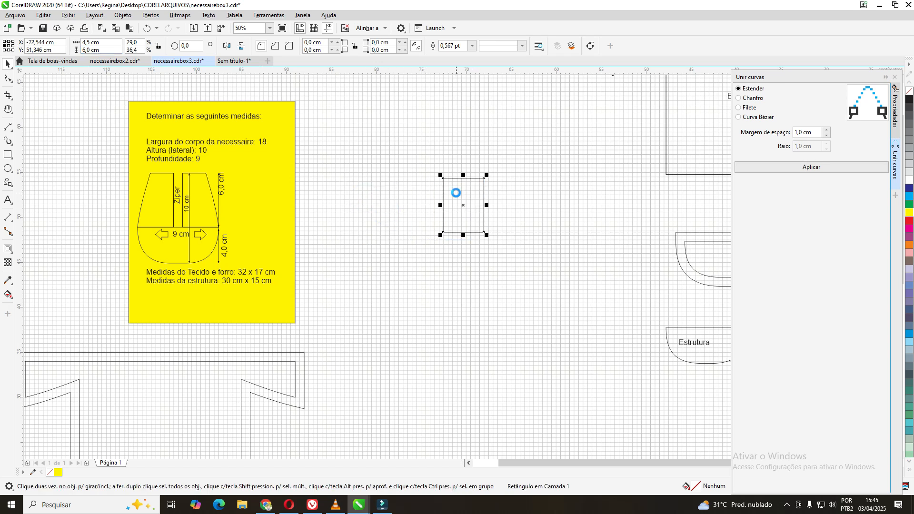
scroll(456, 192, up, 3)
scroll(457, 194, down, 2)
scroll(458, 195, up, 1)
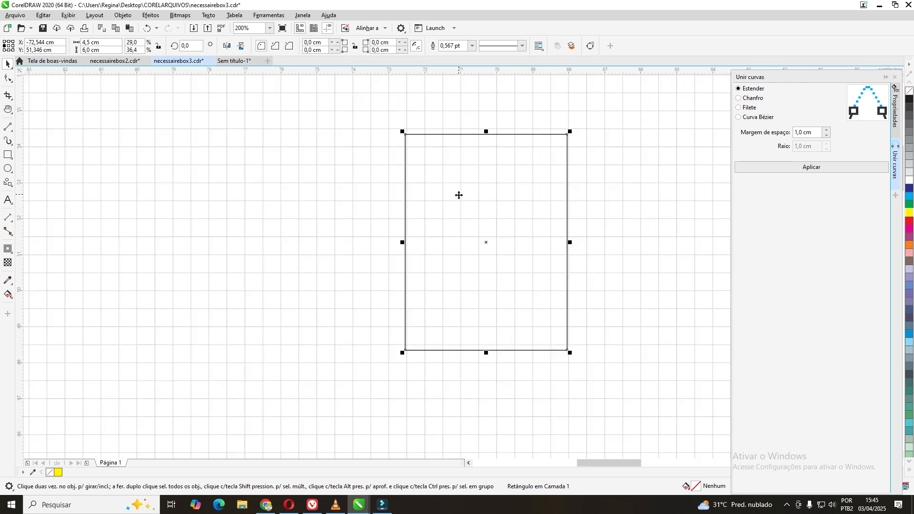
mouse_move(485, 244)
mouse_down()
mouse_move(384, 235)
mouse_move(397, 240)
mouse_up()
click(617, 187)
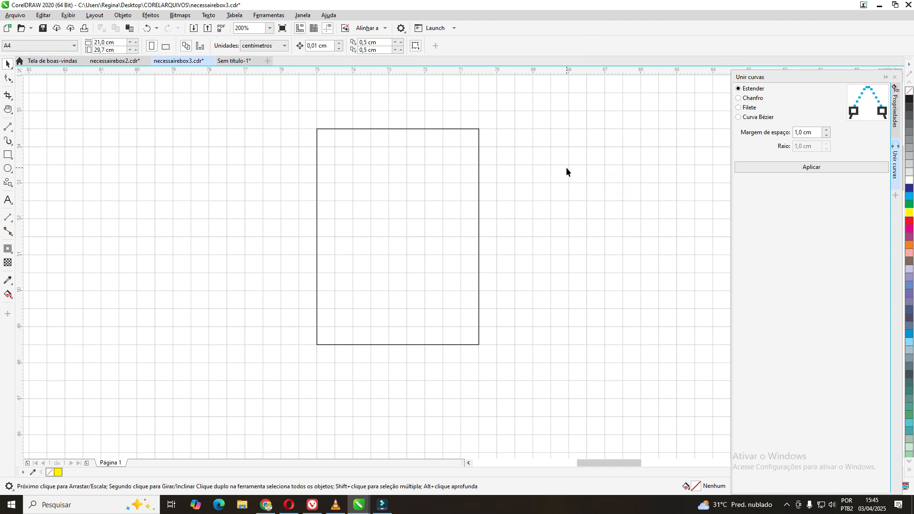
Switch to Chrome and review the side-template marking in the sewing video, between about 1:16 and 1:38.
click(265, 506)
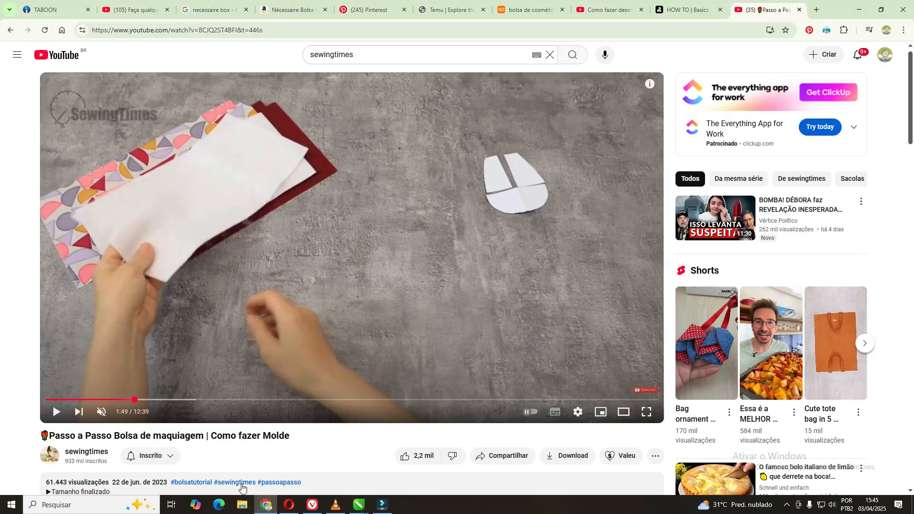
click(128, 400)
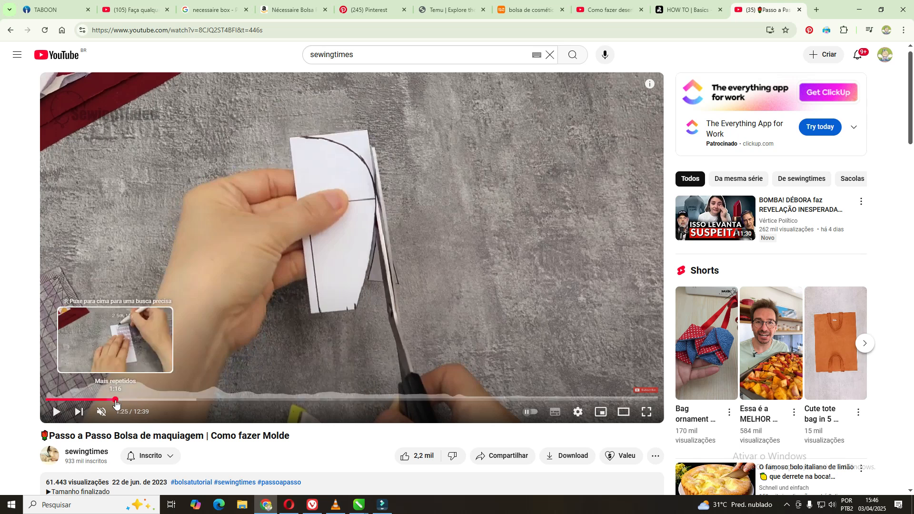
click(116, 400)
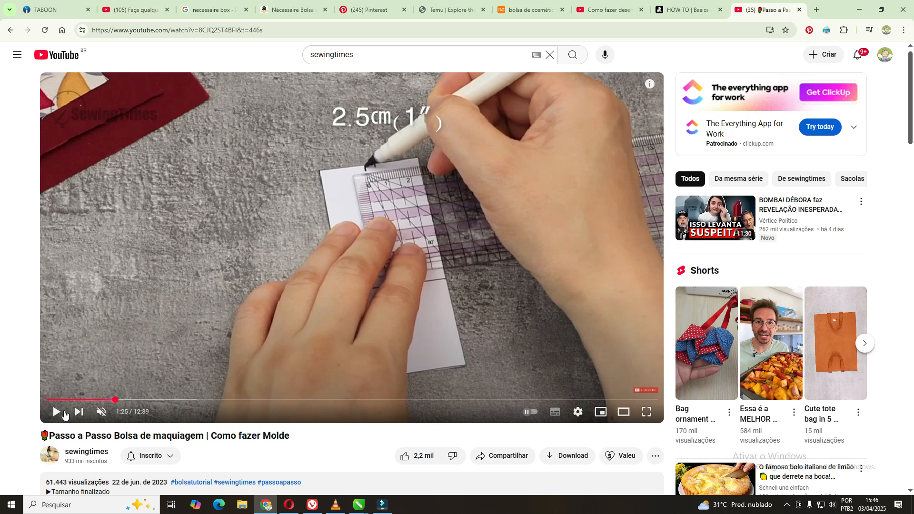
click(121, 400)
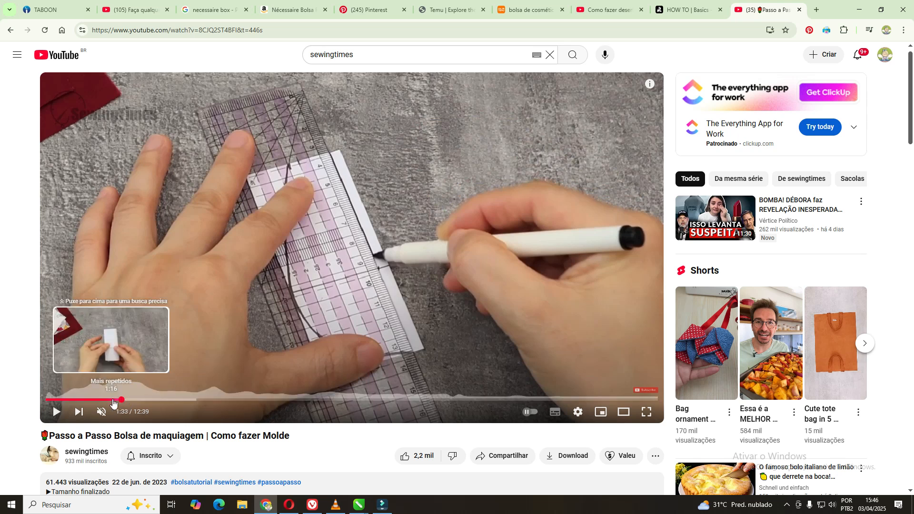
click(114, 400)
key(space)
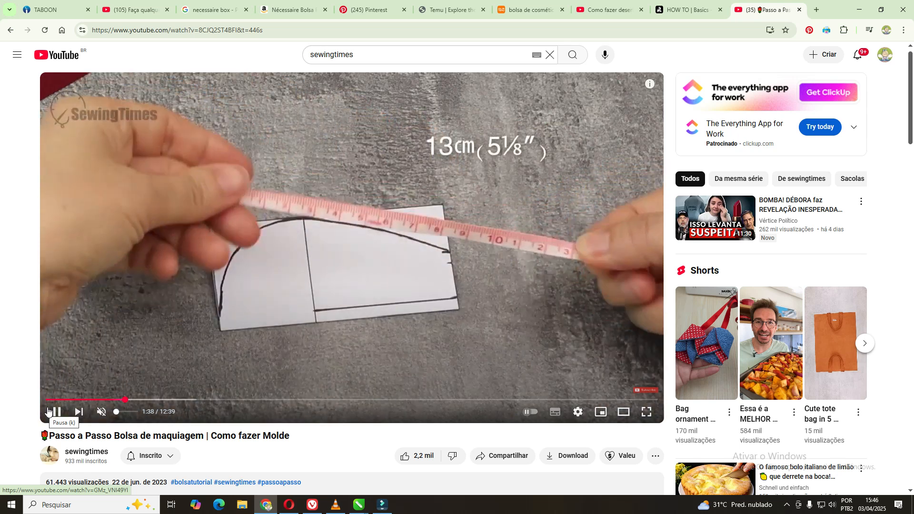
click(48, 412)
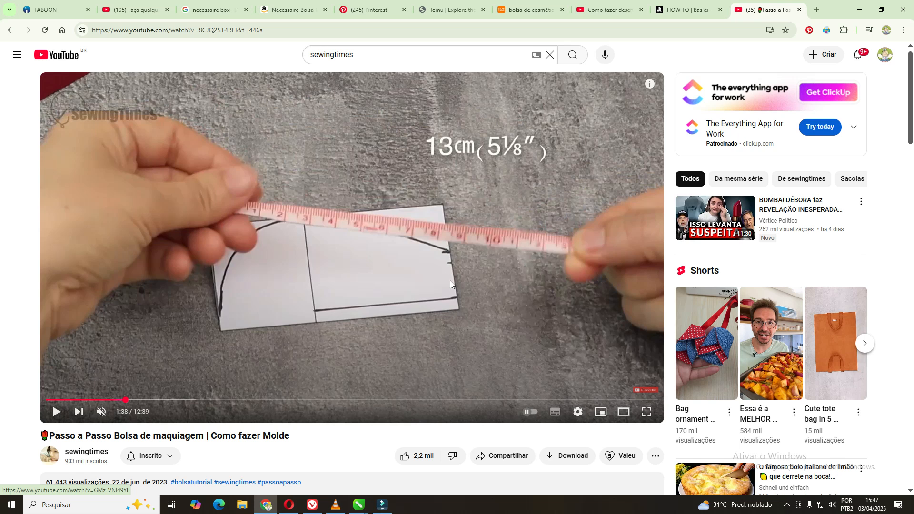
Switch back to necessairebox3.cdr in CorelDRAW and set the rectangle's width to 4,0 cm.
click(354, 504)
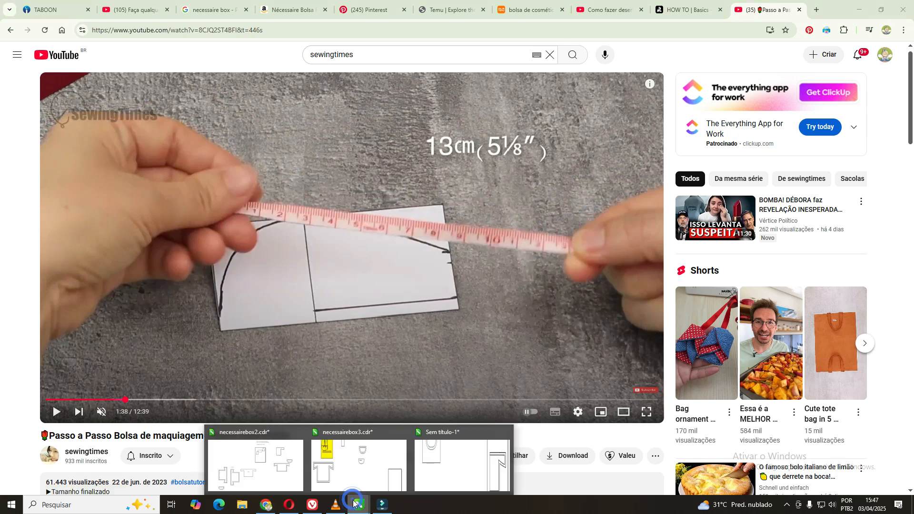
click(361, 466)
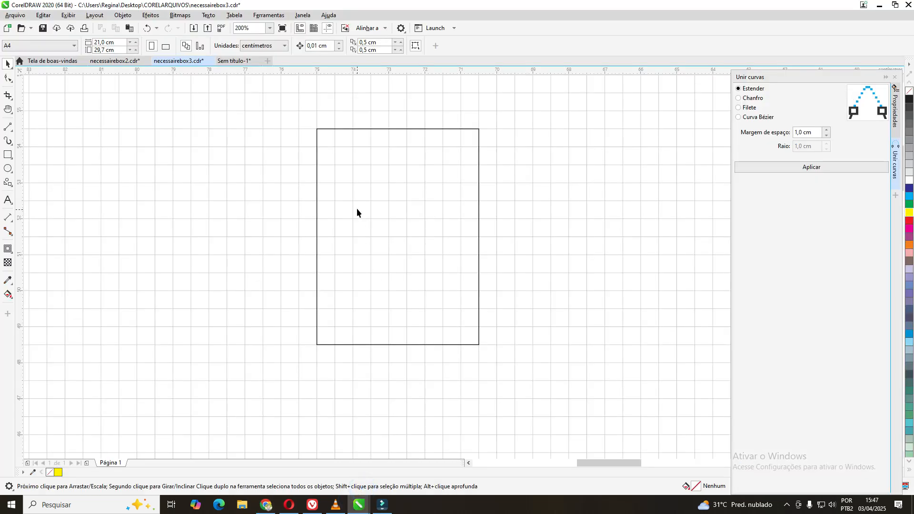
click(405, 130)
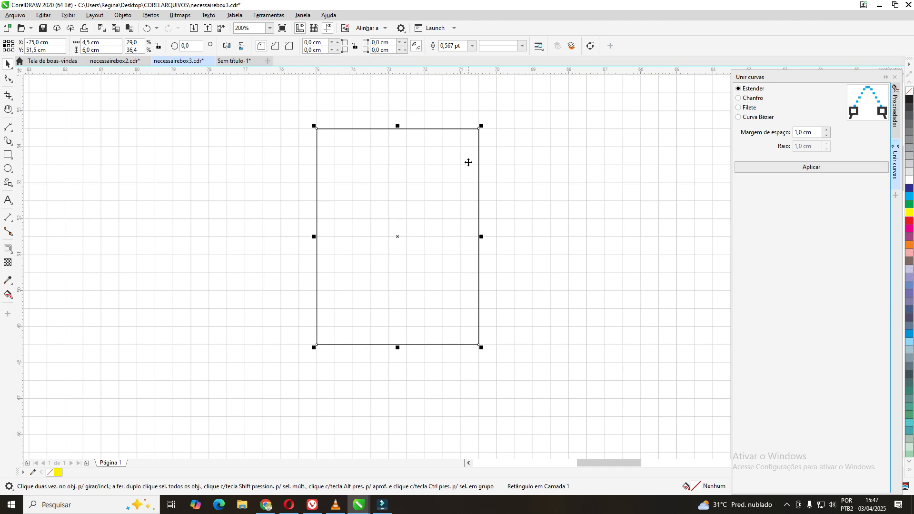
click(105, 42)
text(4)
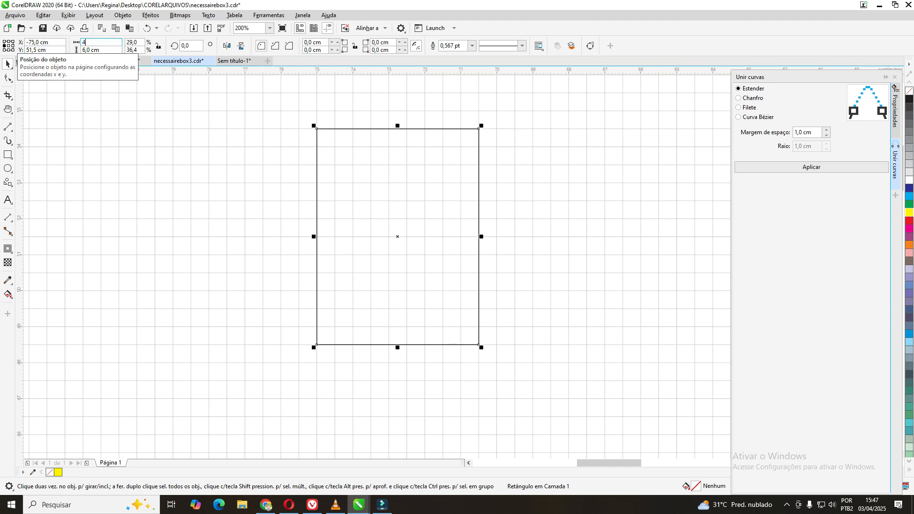
text(,0)
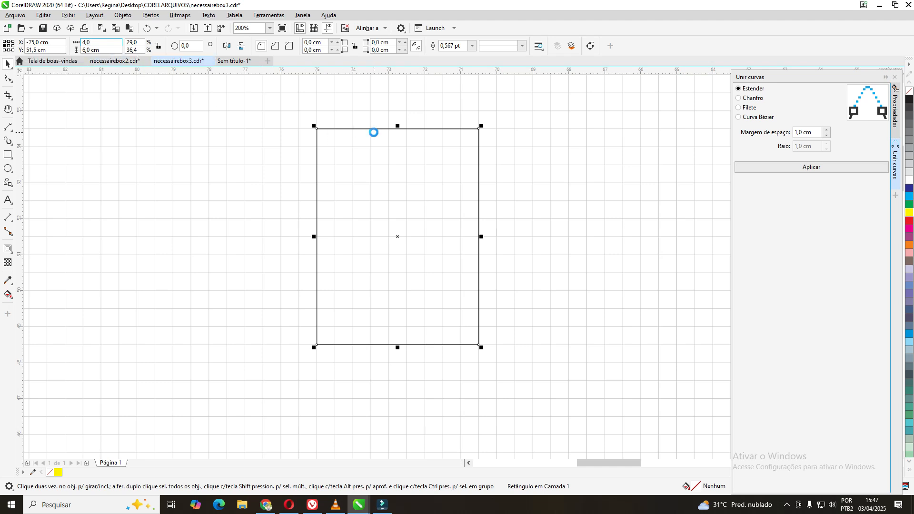
click(186, 111)
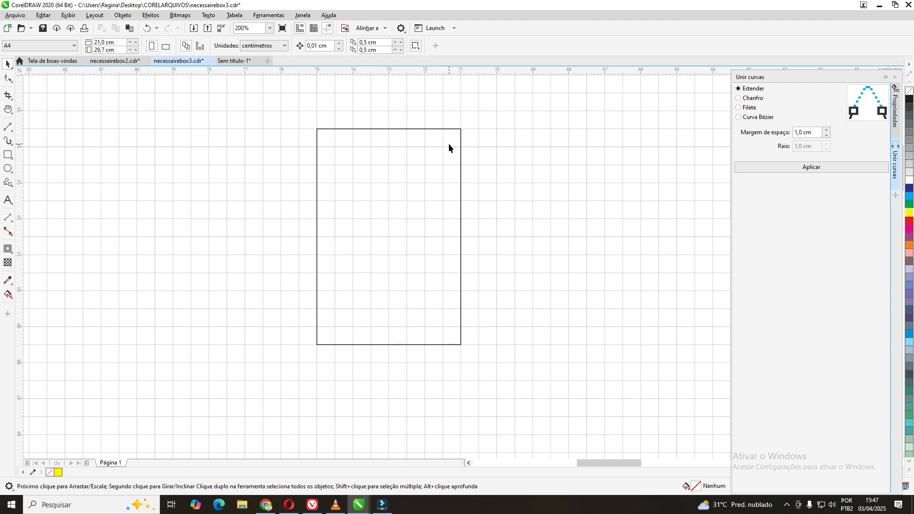
Convert the rectangle to curves and move its upper-left node about 2 cm inward along the upper edge.
click(11, 84)
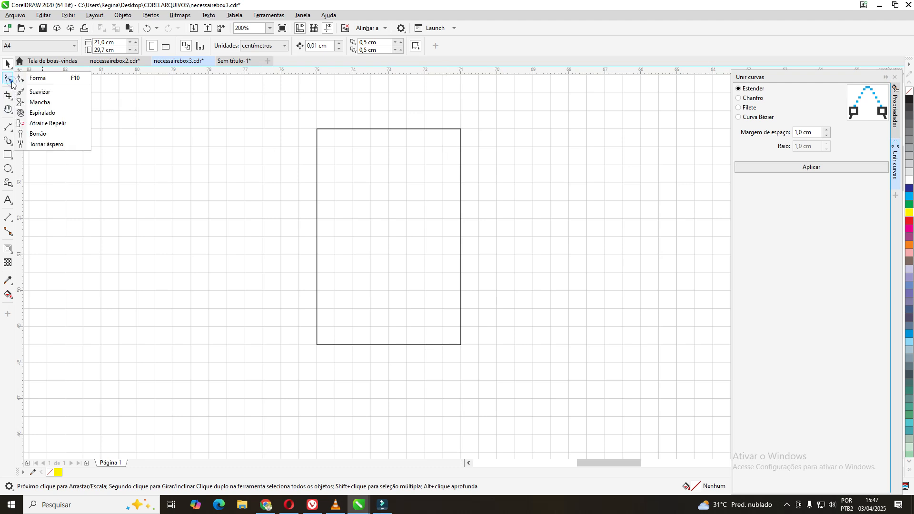
click(37, 77)
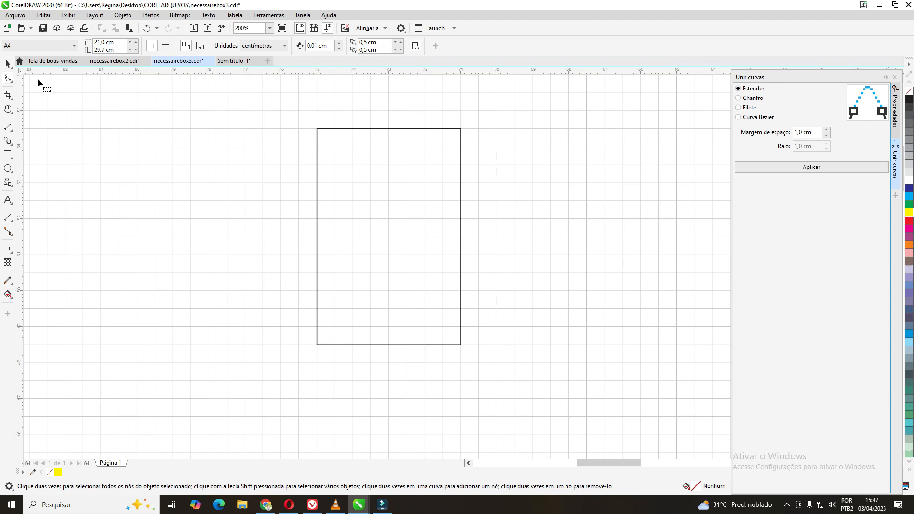
click(318, 129)
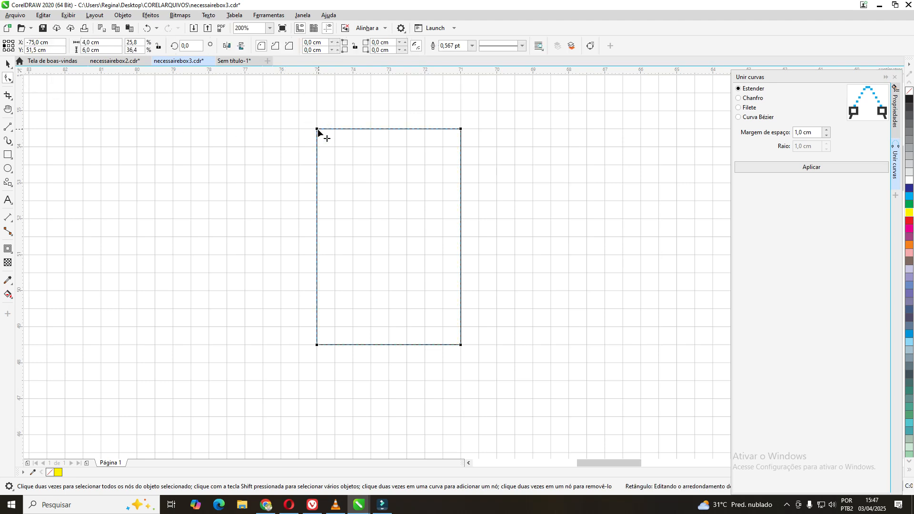
click(591, 46)
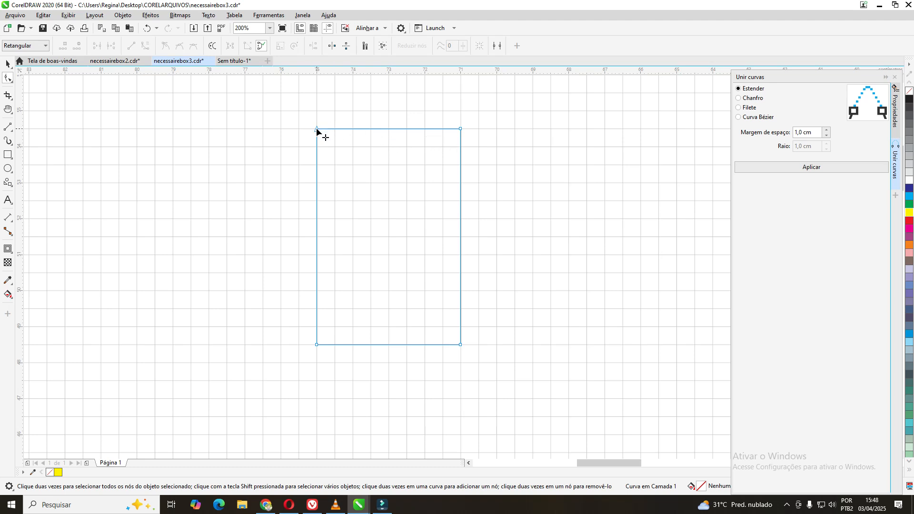
drag(317, 129, 387, 131)
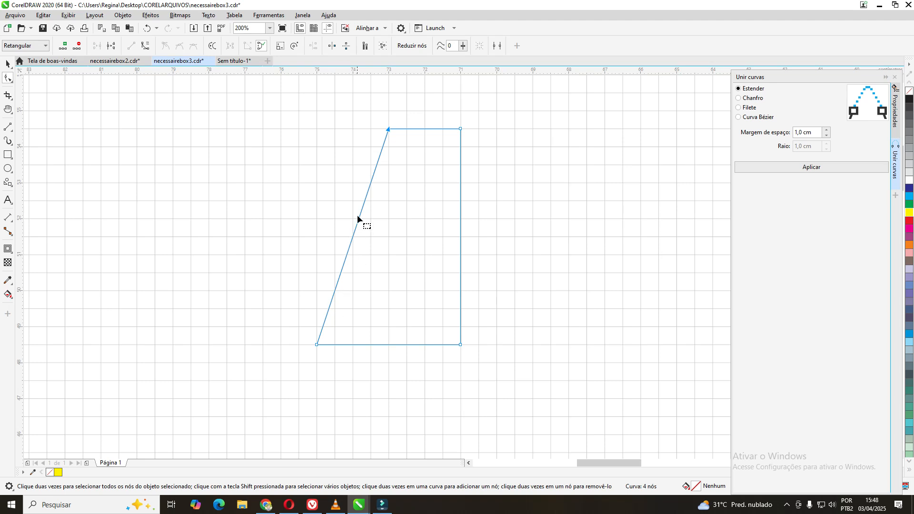
Convert the slanted side to a curve and pull both its control handles slightly outward for a gentle bulge.
click(344, 265)
right_click(343, 266)
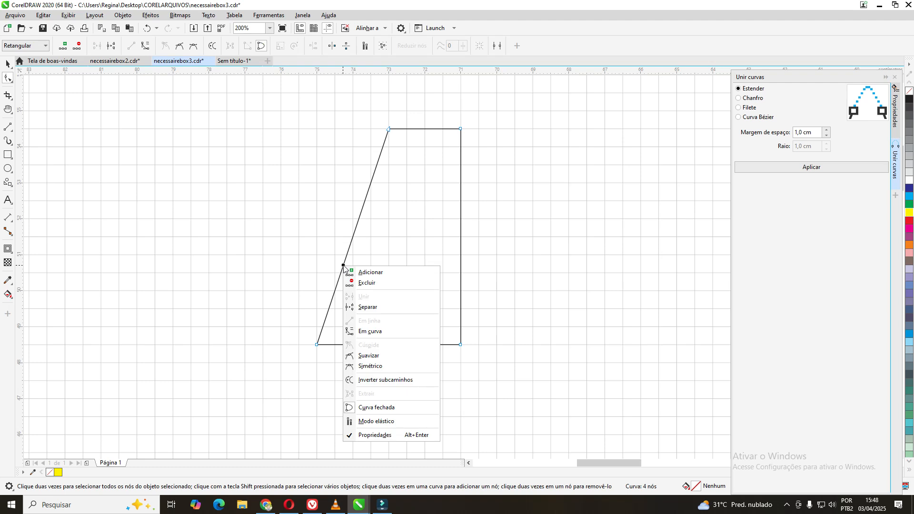
click(382, 334)
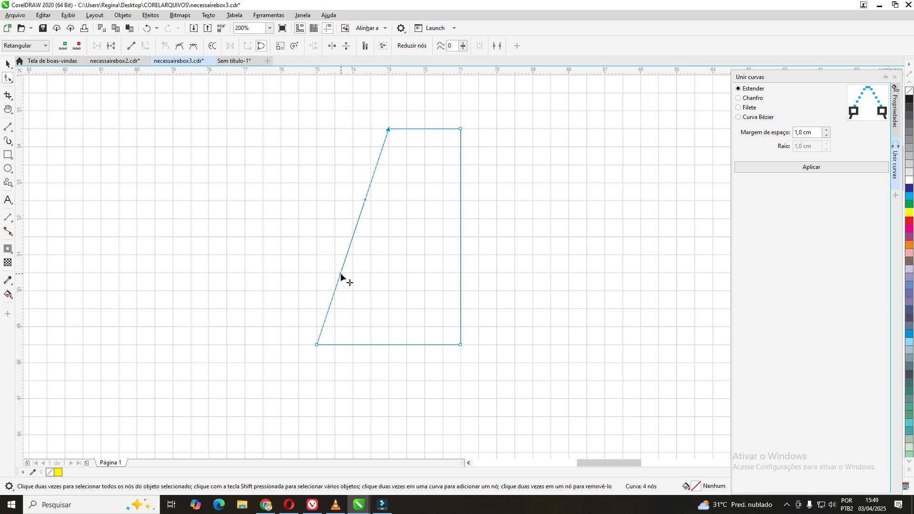
drag(339, 274, 341, 279)
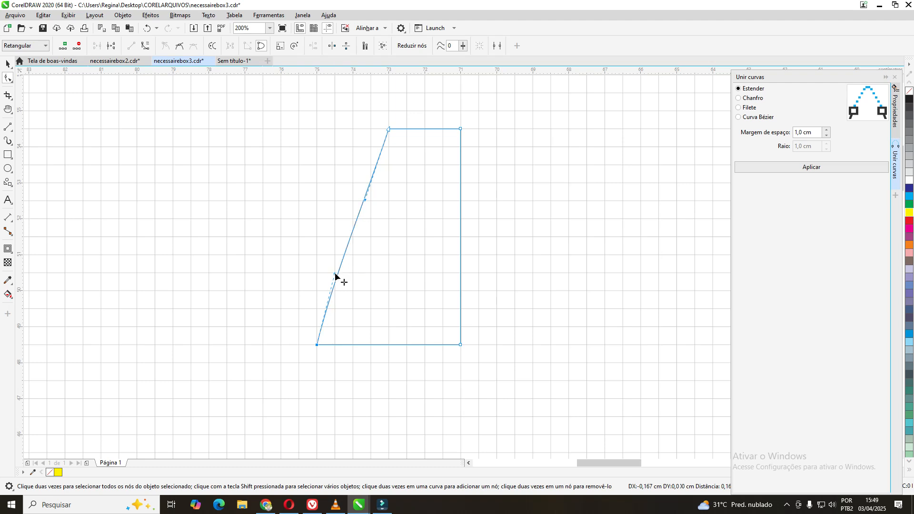
click(365, 200)
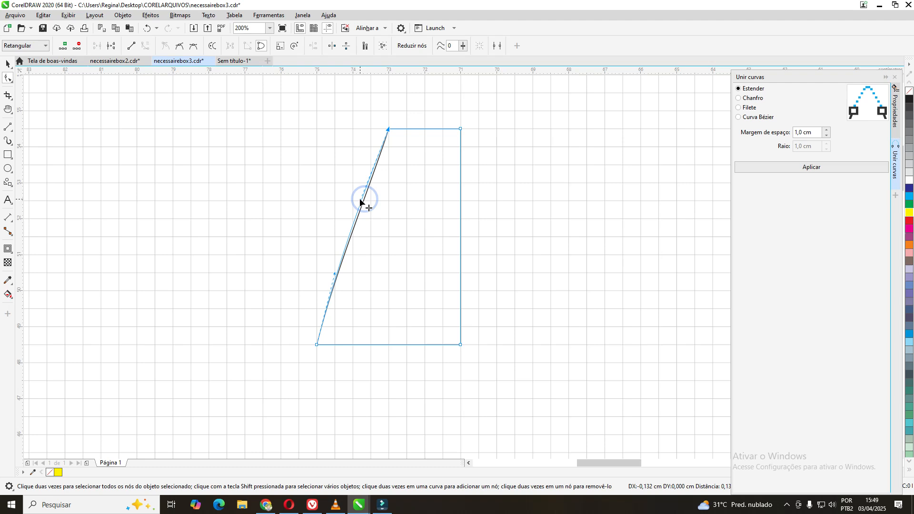
click(334, 272)
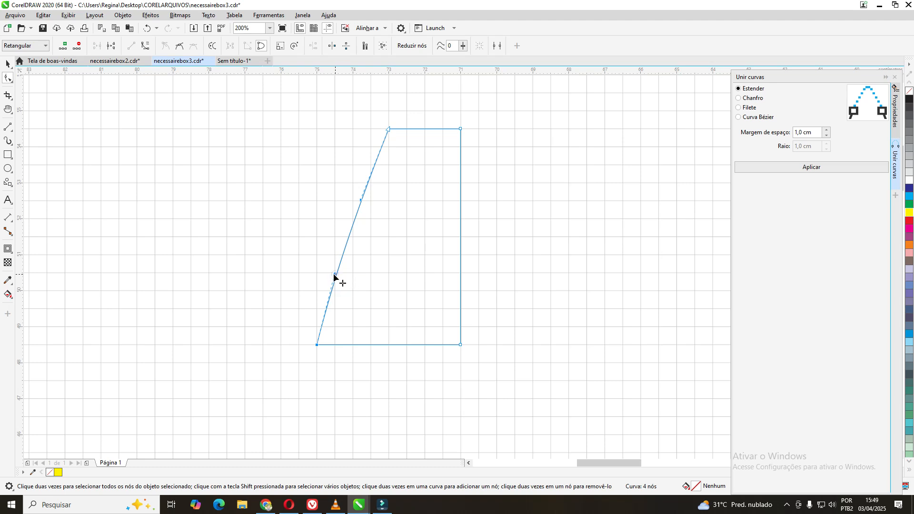
Pull the lower control handle of the slanted side slightly outward so its lower half bows more.
drag(335, 275, 334, 276)
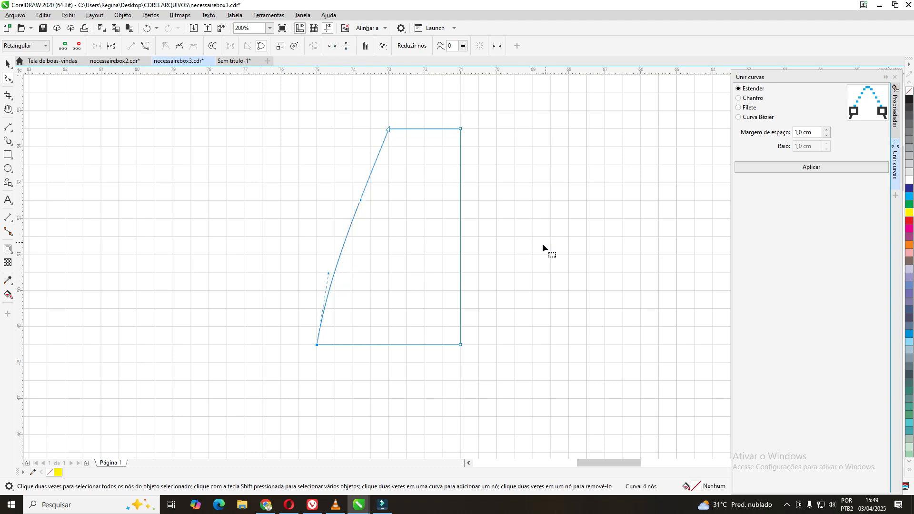
click(328, 276)
drag(328, 275, 329, 275)
click(7, 65)
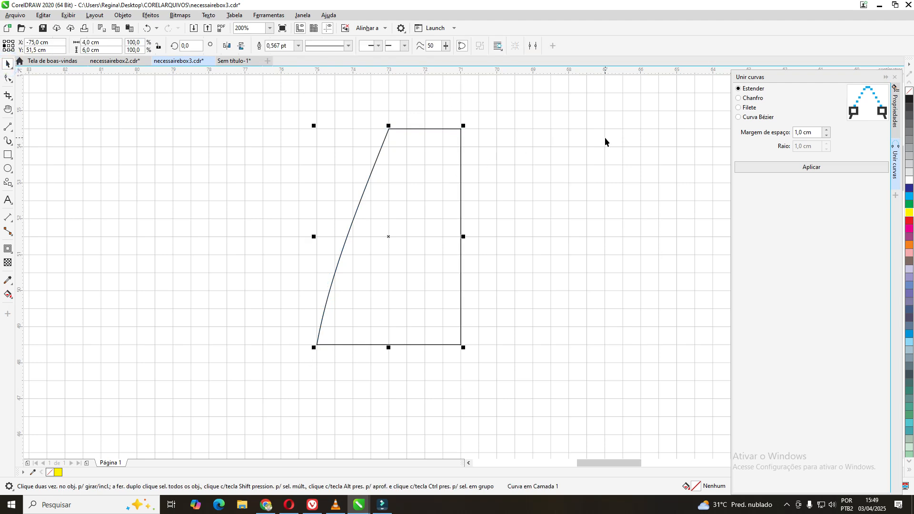
click(8, 80)
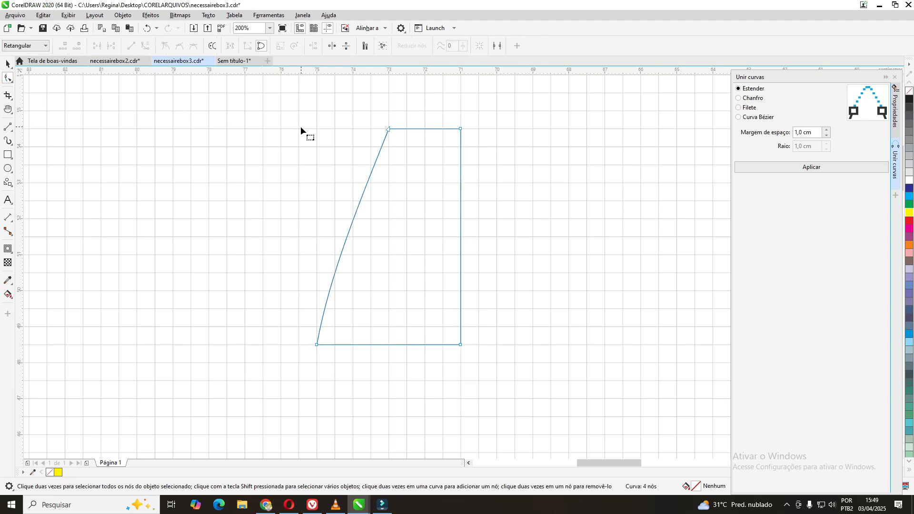
click(367, 181)
right_click(367, 182)
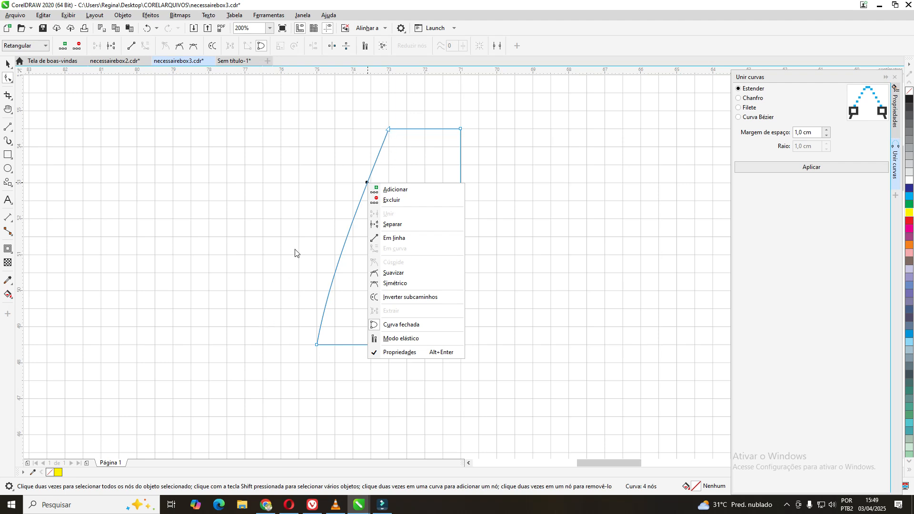
click(318, 242)
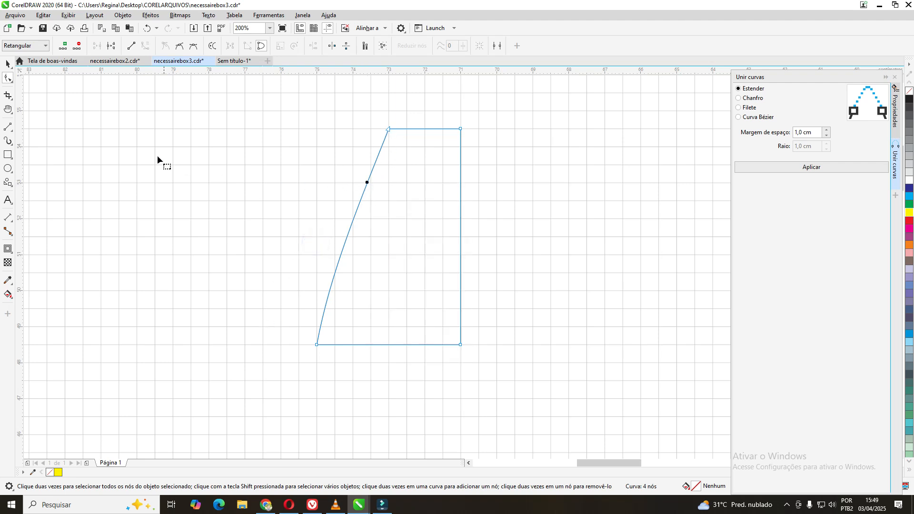
click(153, 127)
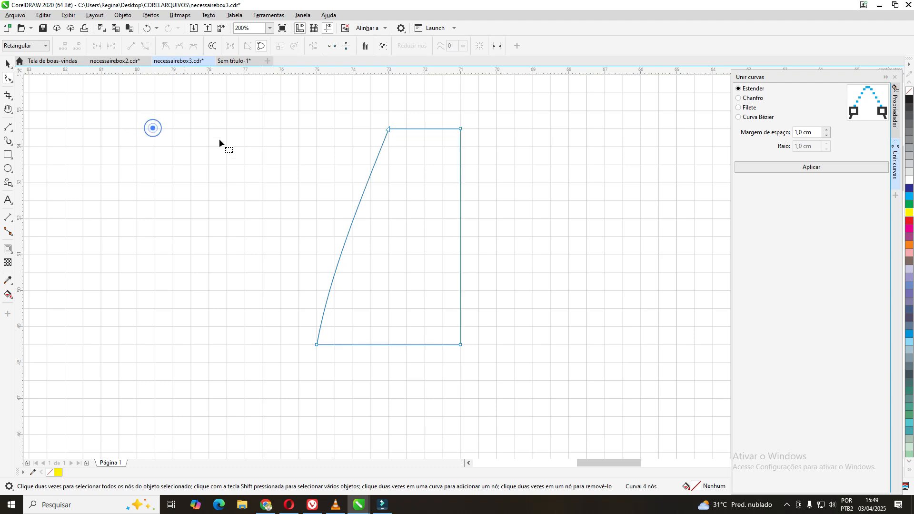
Pull the slanted side's upper control handle slightly outward to round its upper half into an even curve.
click(318, 344)
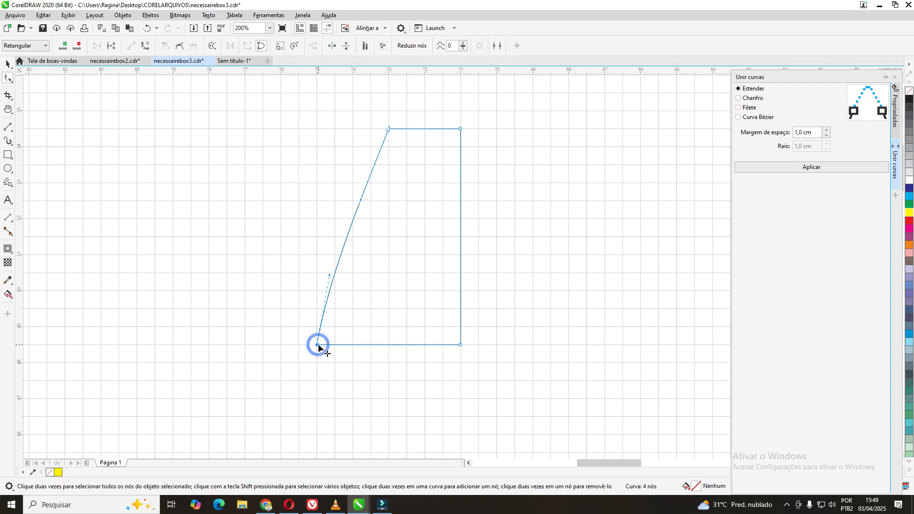
click(329, 275)
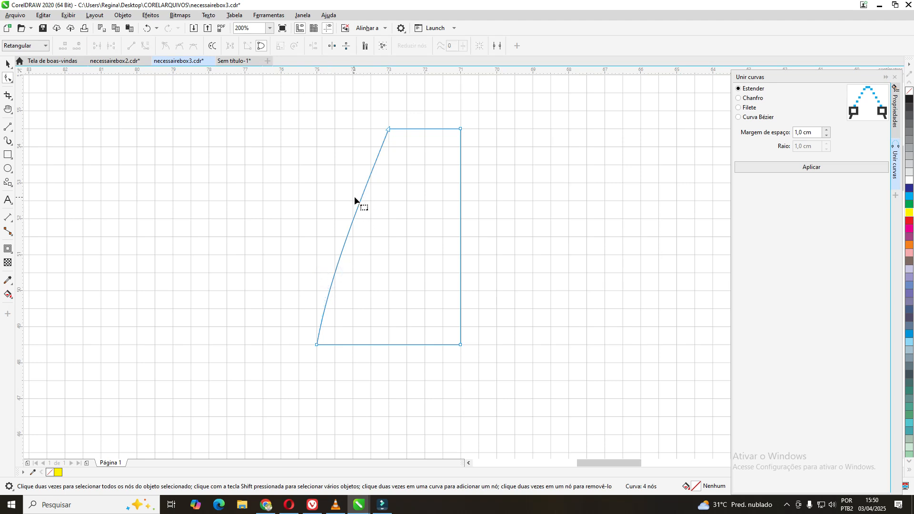
click(361, 200)
click(188, 156)
click(388, 129)
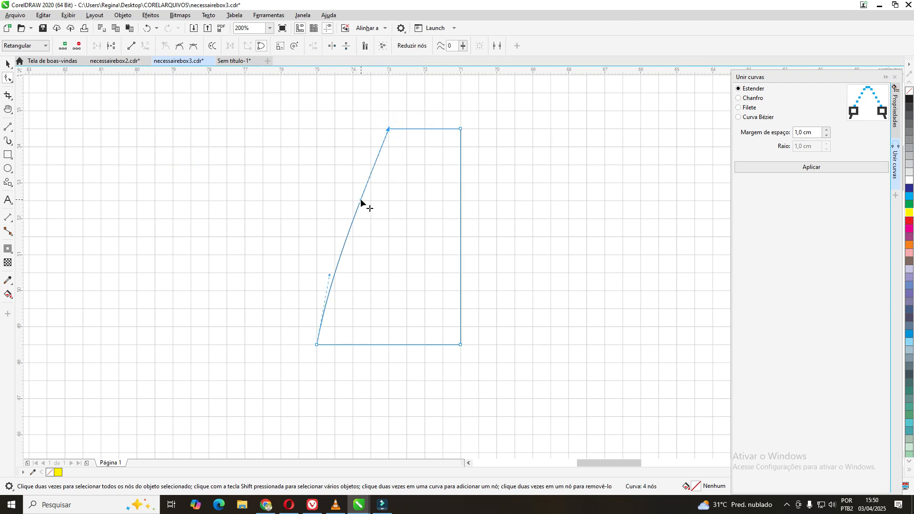
drag(360, 200, 353, 205)
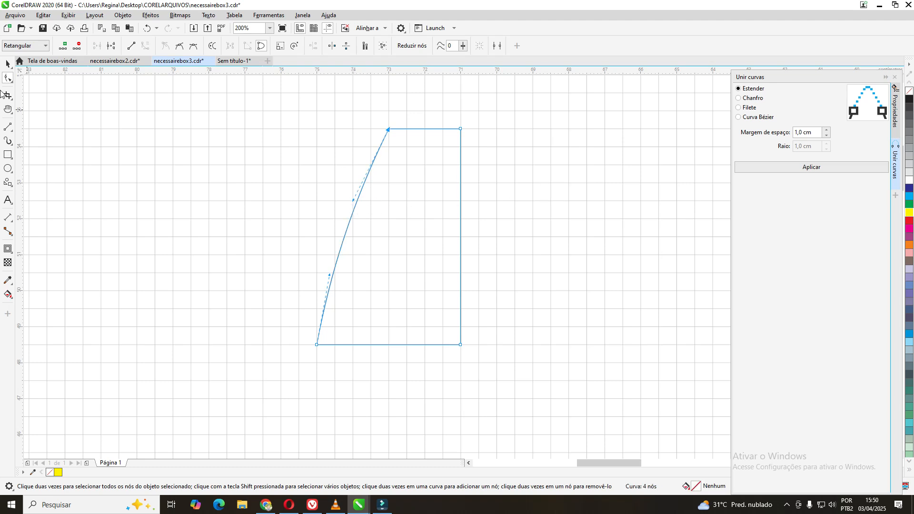
click(8, 64)
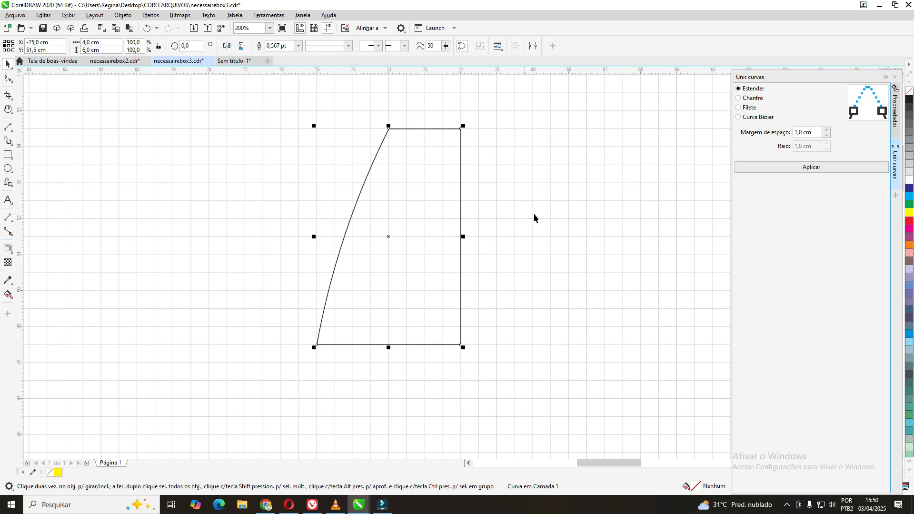
Overlay the curved piece on the left half of the yellow reference sketch to compare, and move it out to X -79,0 cm, Y 50,0 cm.
scroll(583, 167, down, 3)
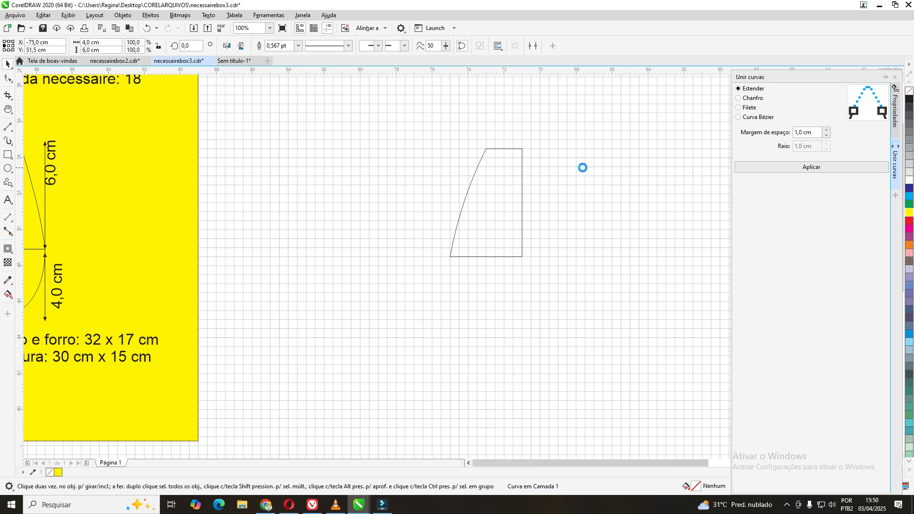
scroll(582, 167, down, 2)
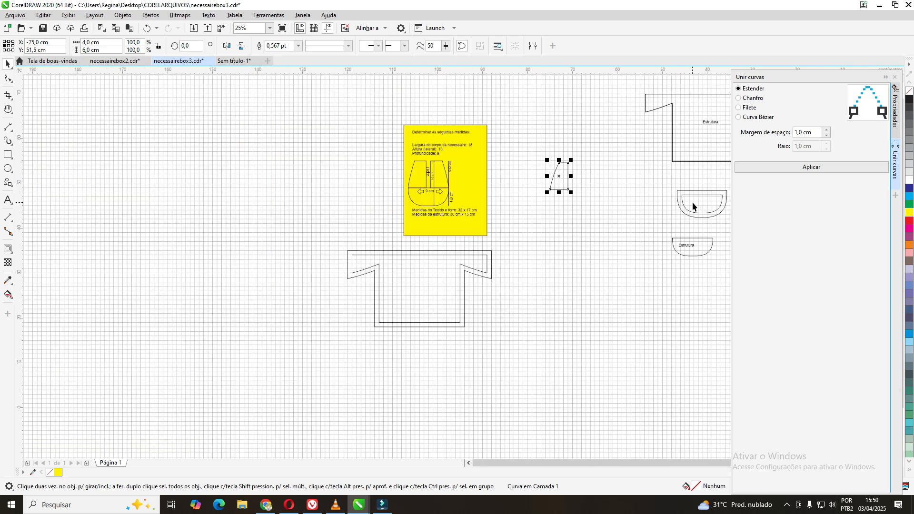
scroll(626, 199, up, 2)
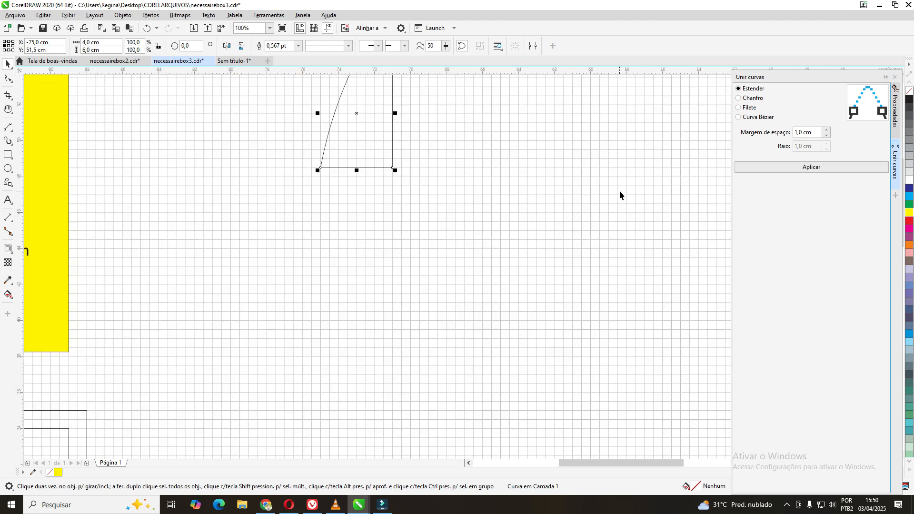
scroll(620, 194, down, 1)
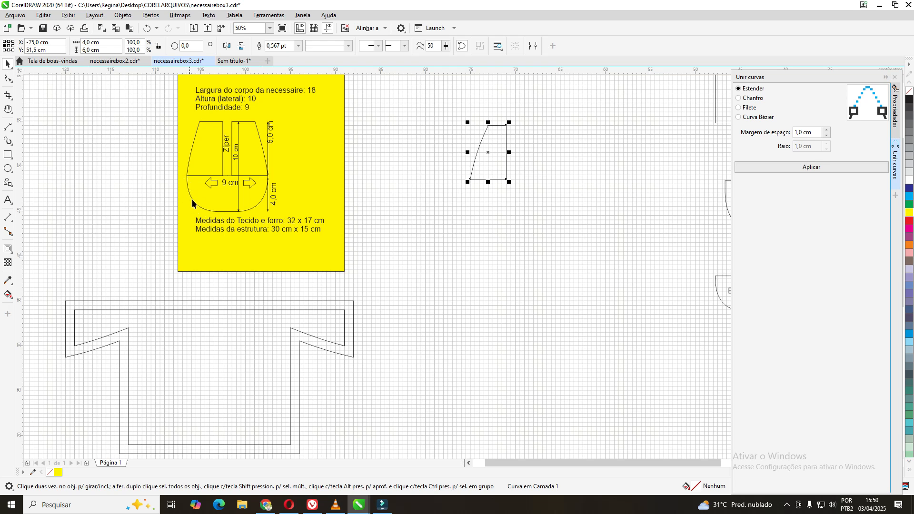
click(533, 155)
click(487, 159)
drag(490, 153, 206, 151)
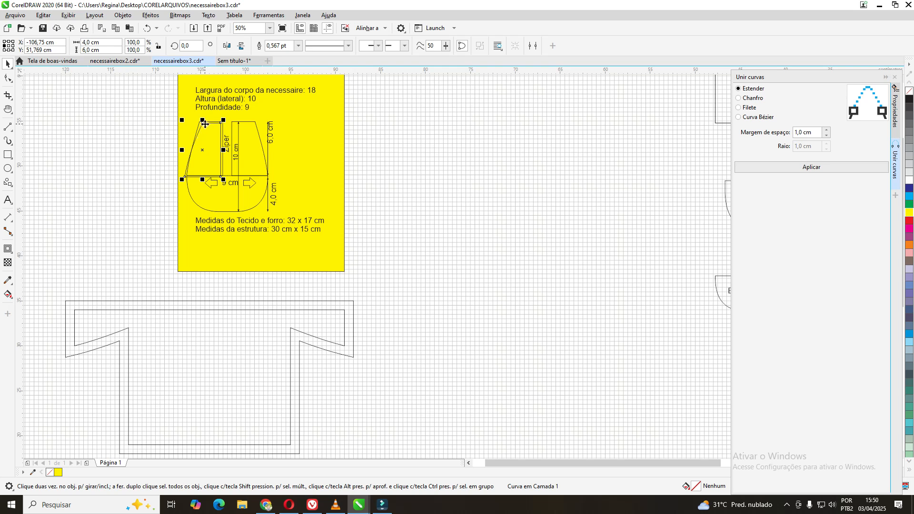
drag(206, 150, 455, 167)
Draw a rectangle about 10,5 by 10,3 cm in the empty area below and to the right of the curved piece.
scroll(433, 165, up, 1)
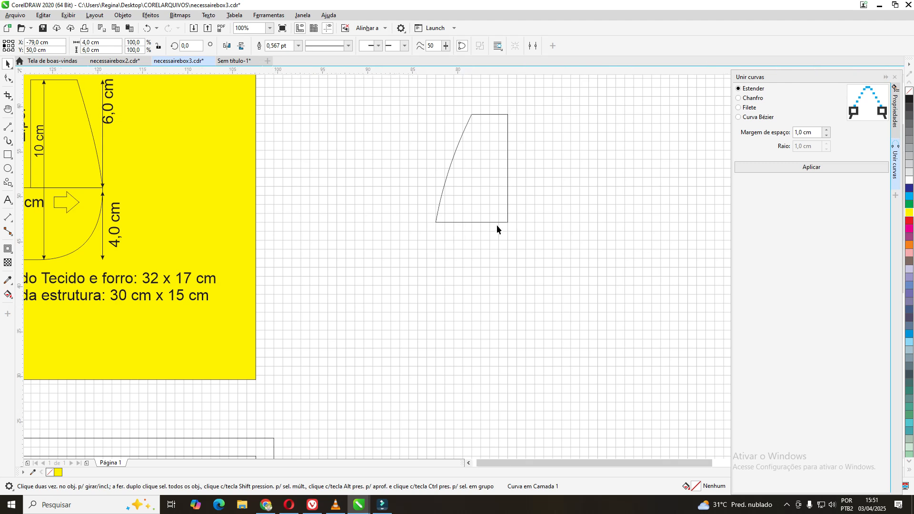
scroll(496, 225, down, 2)
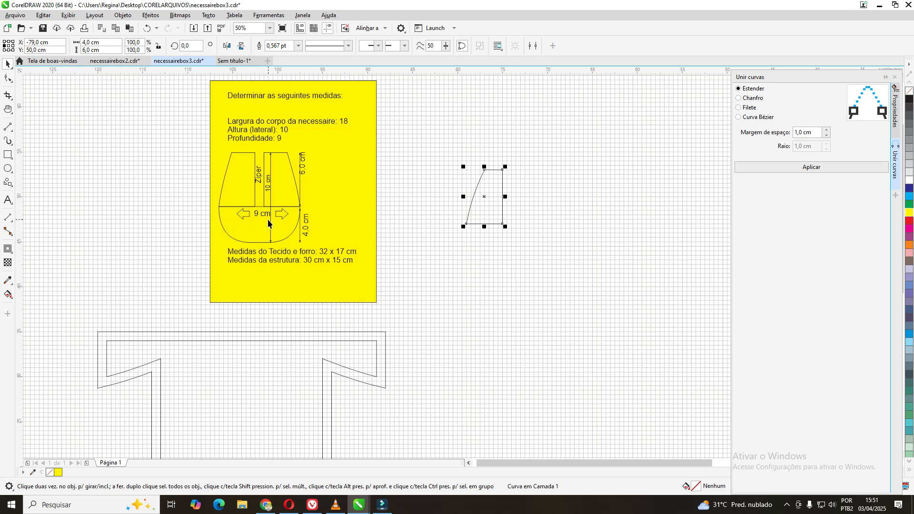
click(11, 157)
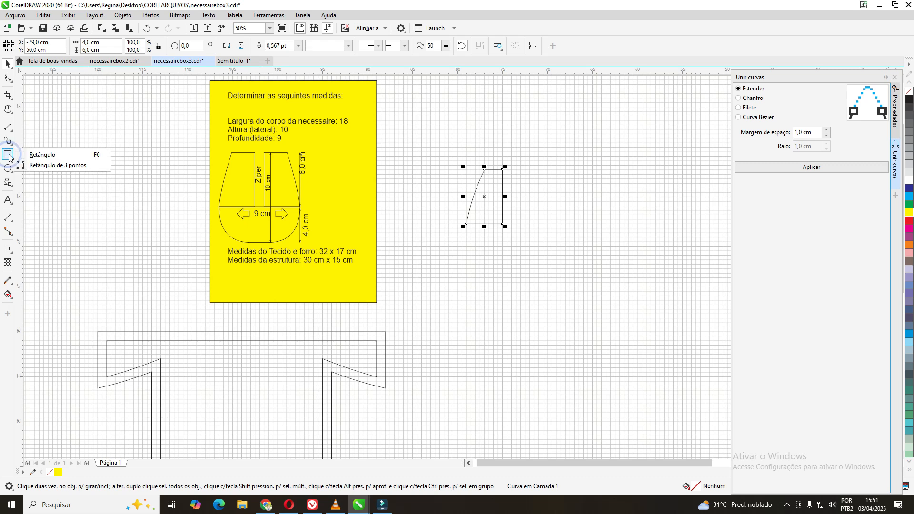
click(52, 155)
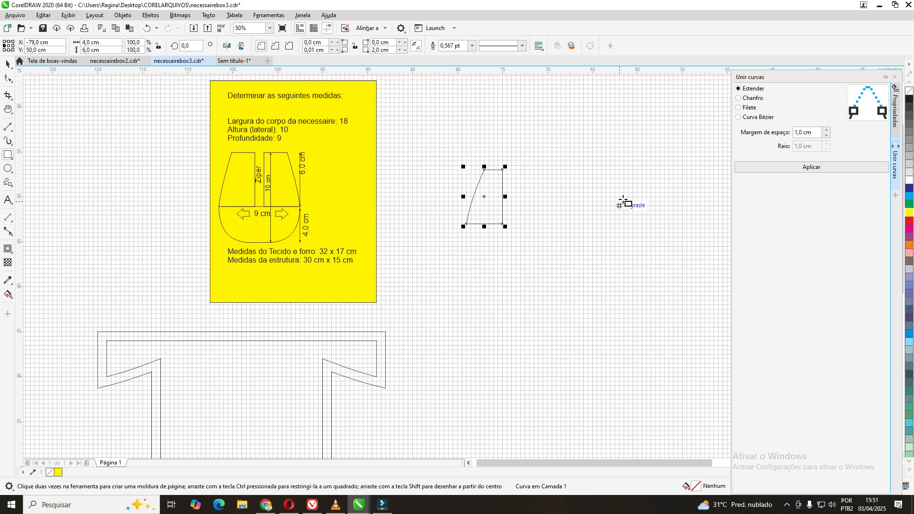
drag(520, 244, 615, 334)
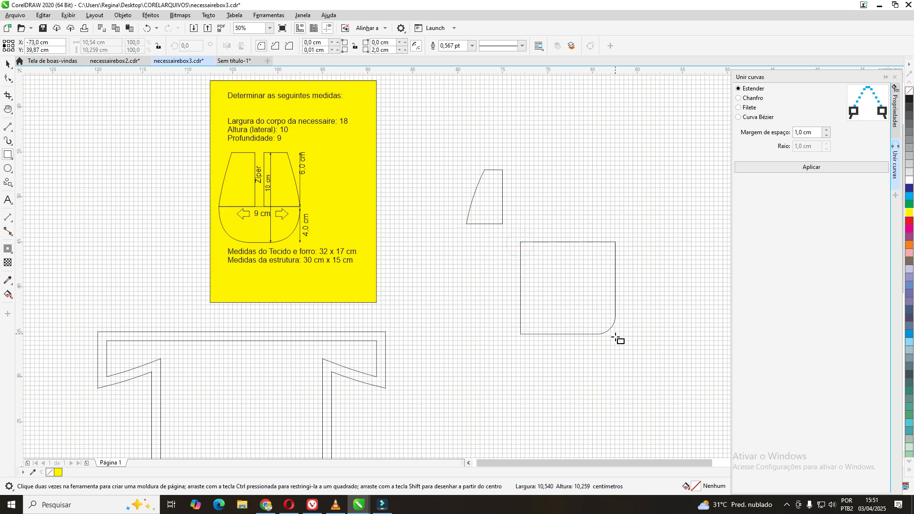
Set the new rectangle's two nonzero corner radii to 0 cm so that all its corners are square.
double_click(395, 50)
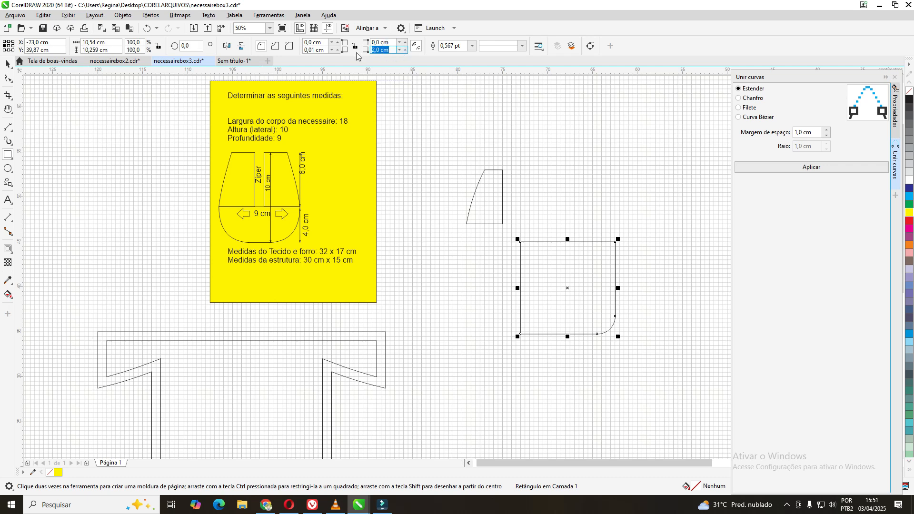
text(0)
key(Return)
double_click(323, 49)
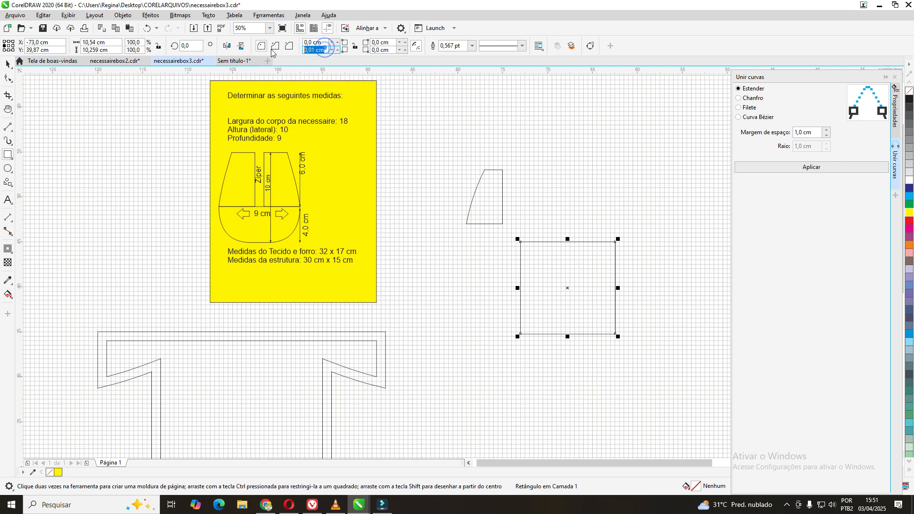
text(0,0)
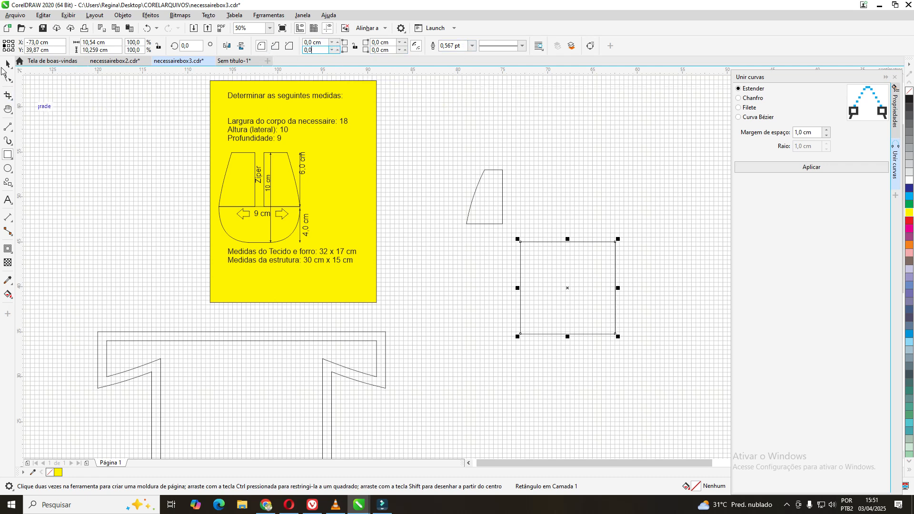
click(8, 64)
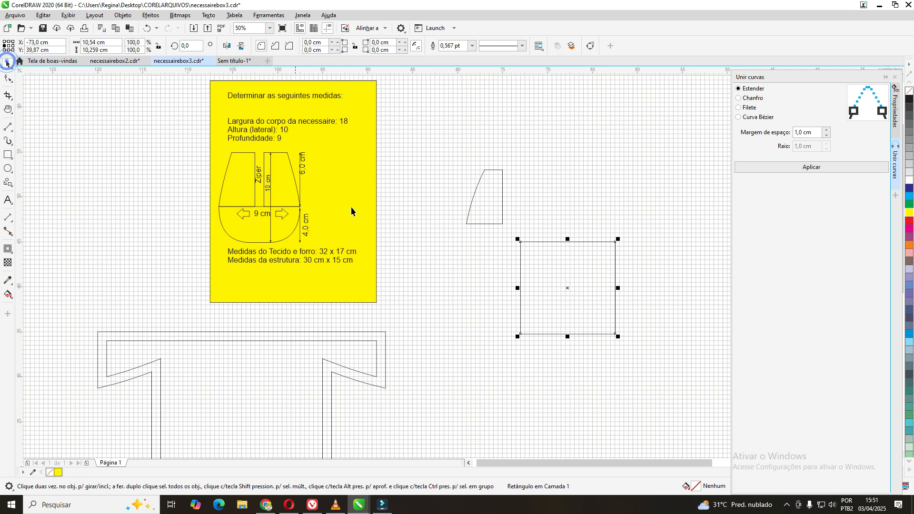
Resize the new rectangle to 4,5 cm wide and 4,0 cm high.
click(569, 289)
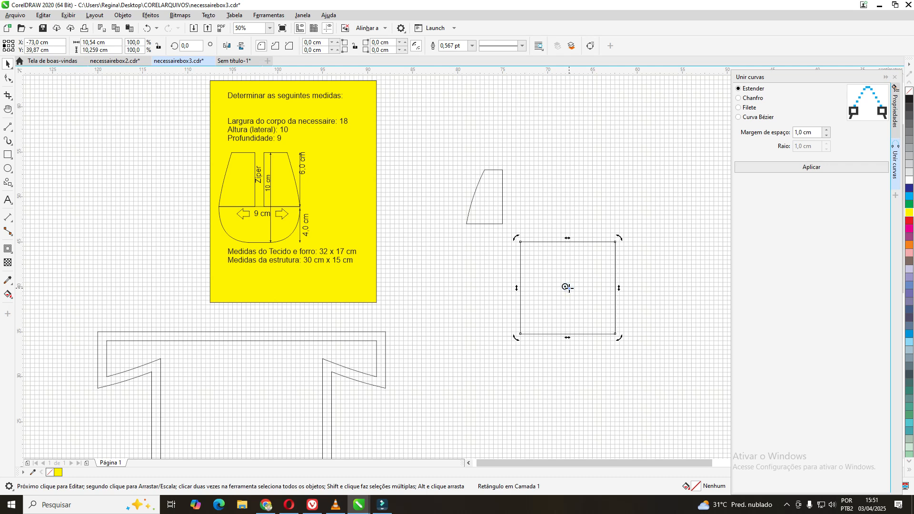
click(568, 288)
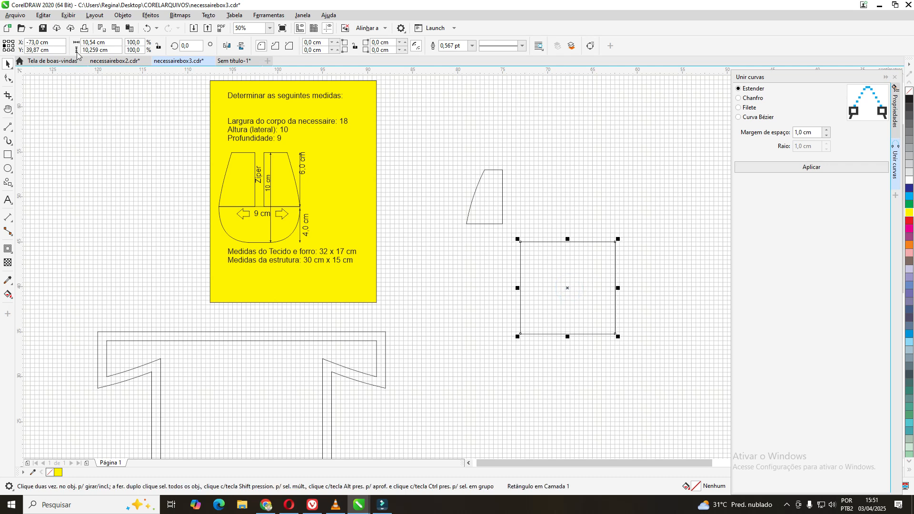
click(105, 42)
text(4,5)
key(Tab)
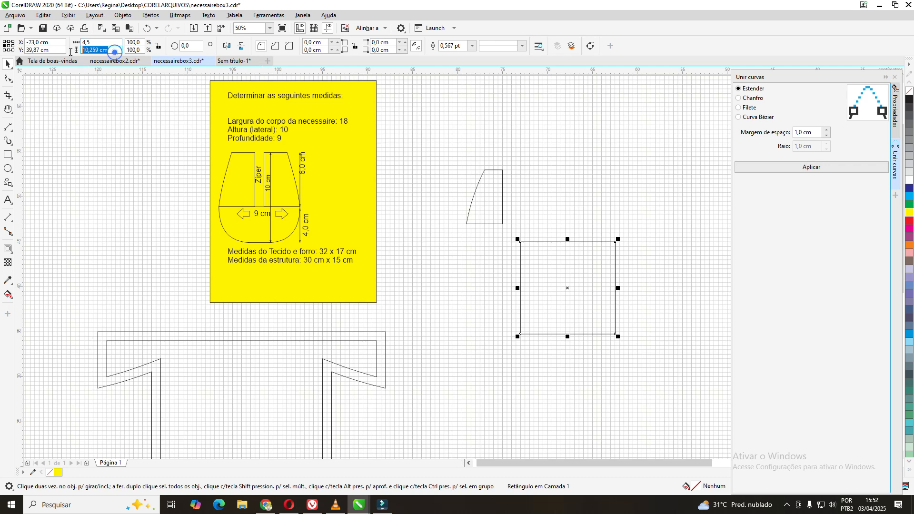
text(4,0)
key(Return)
click(582, 230)
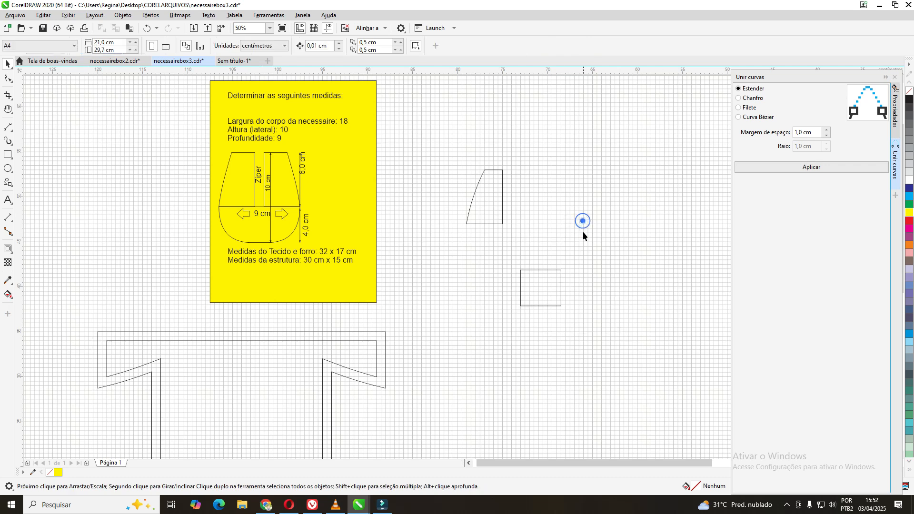
Move the small rectangle directly beneath the curved piece, with their left edges aligned.
click(543, 289)
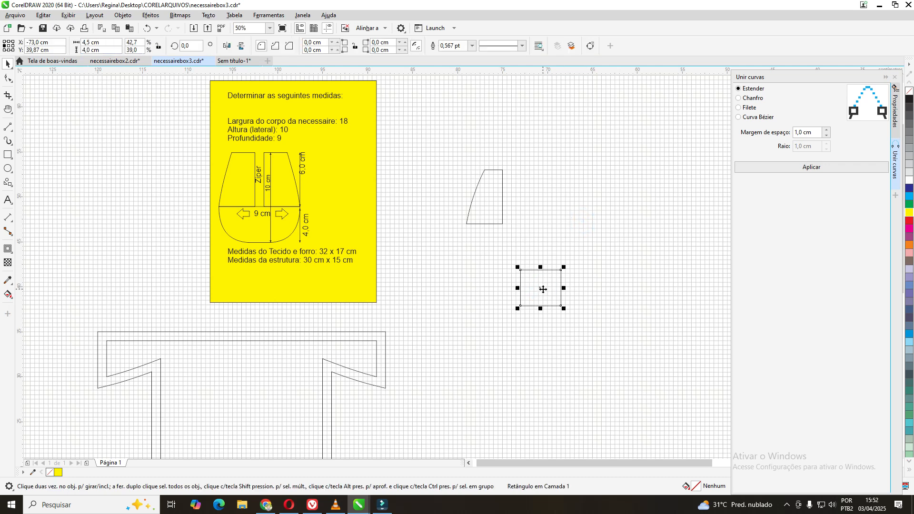
drag(543, 289, 495, 249)
click(498, 309)
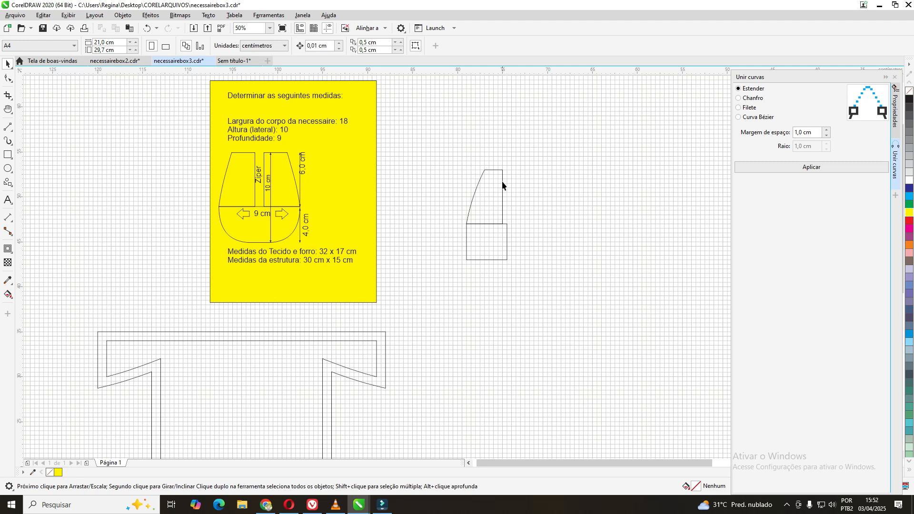
Move the small rectangle clear of the curved piece, to its lower right at X -74,5 cm, Y 45,0 cm.
click(482, 240)
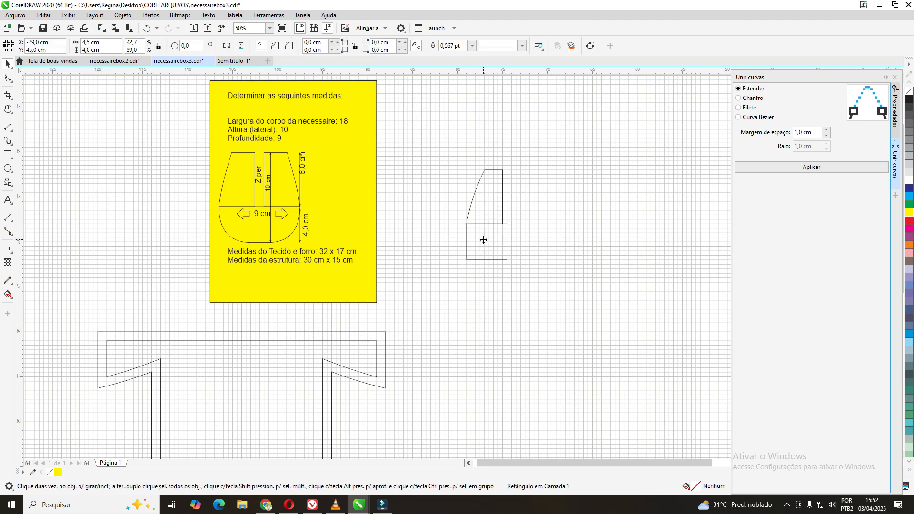
drag(481, 239, 485, 253)
scroll(573, 239, up, 2)
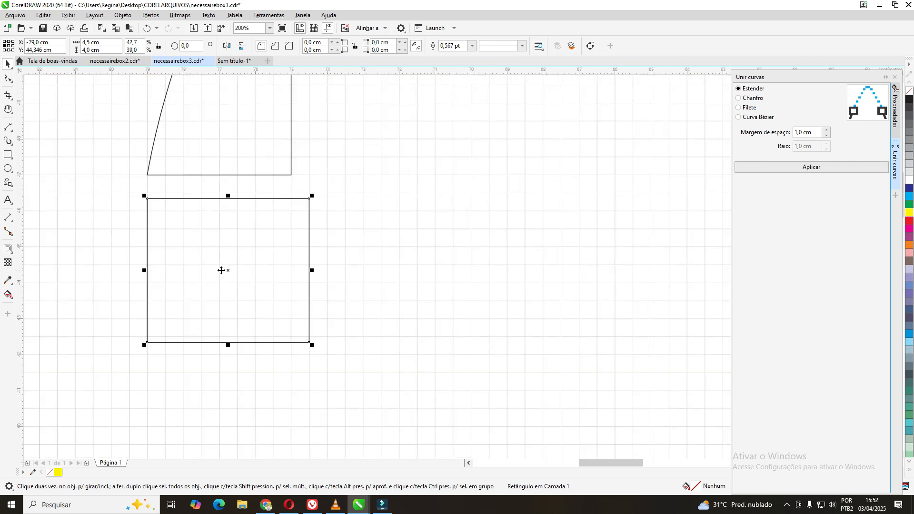
drag(230, 270, 392, 252)
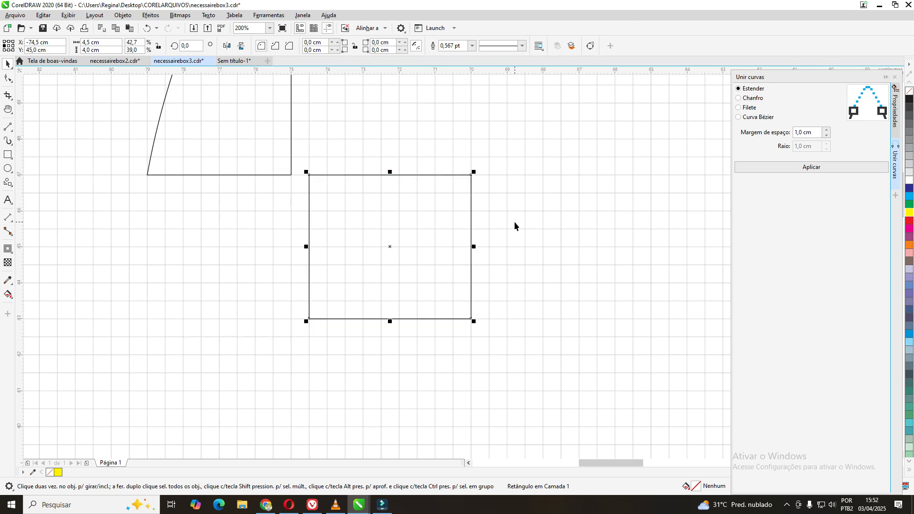
Round the small rectangle's lower-left corner with a 4,0 cm radius.
click(261, 45)
click(317, 49)
text(4)
click(373, 292)
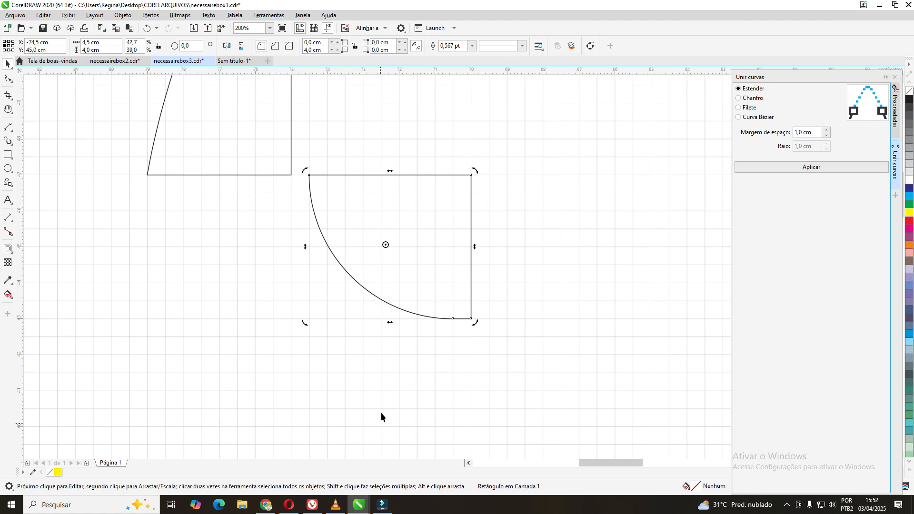
Set the small rectangle's lower-left corner radius to 3,0 cm and move it directly beneath the curved piece, left edges aligned.
click(324, 50)
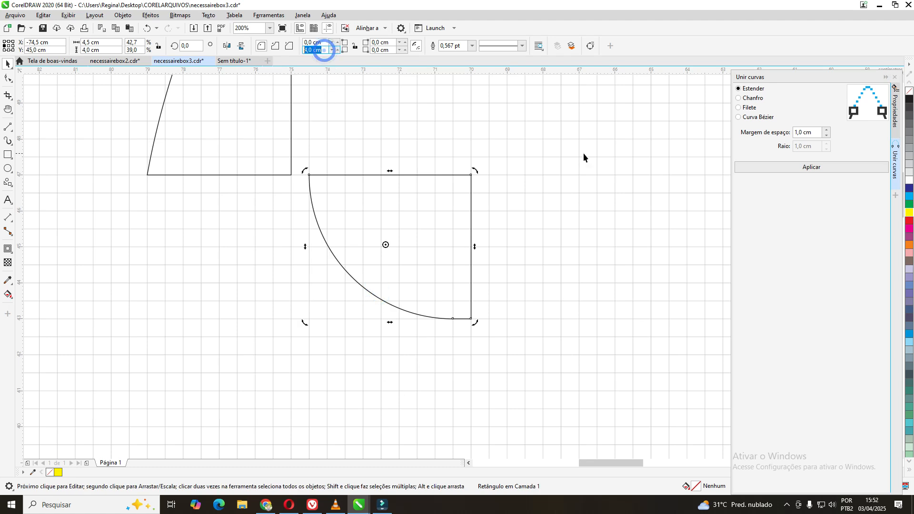
text(3,0)
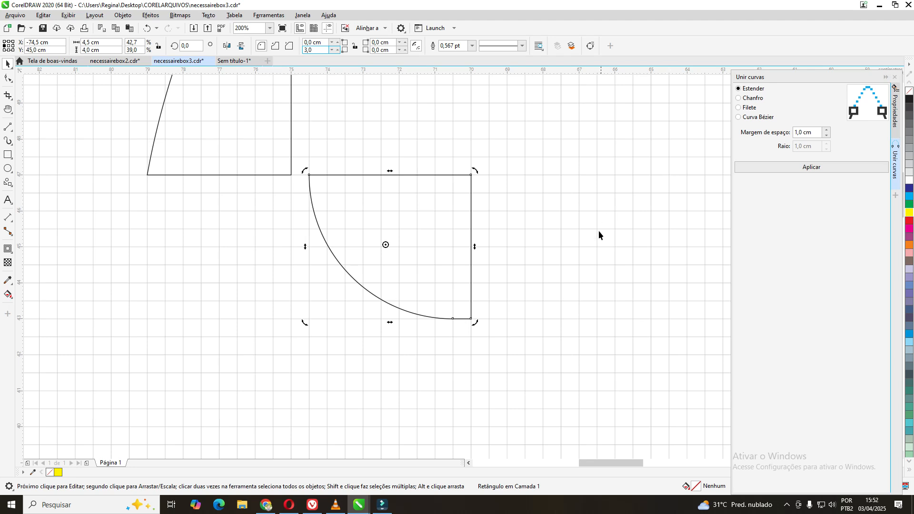
click(423, 279)
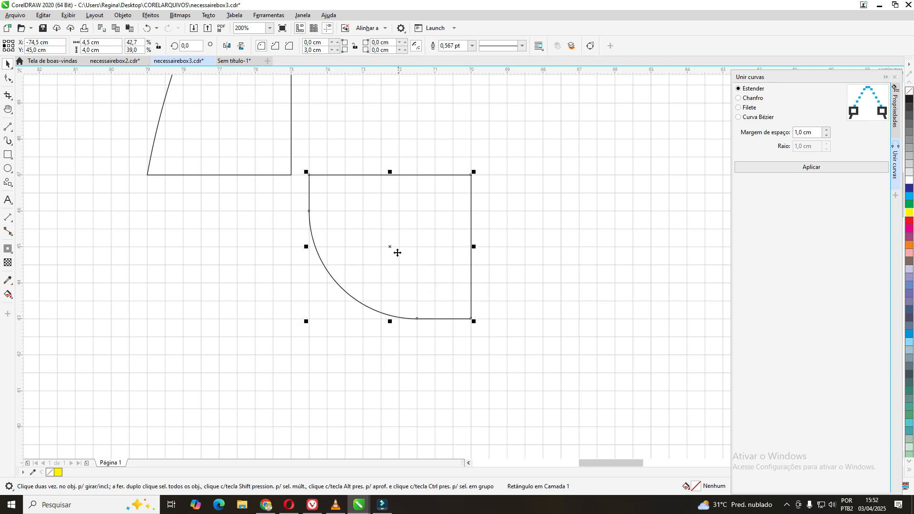
drag(388, 245, 381, 246)
drag(320, 245, 230, 245)
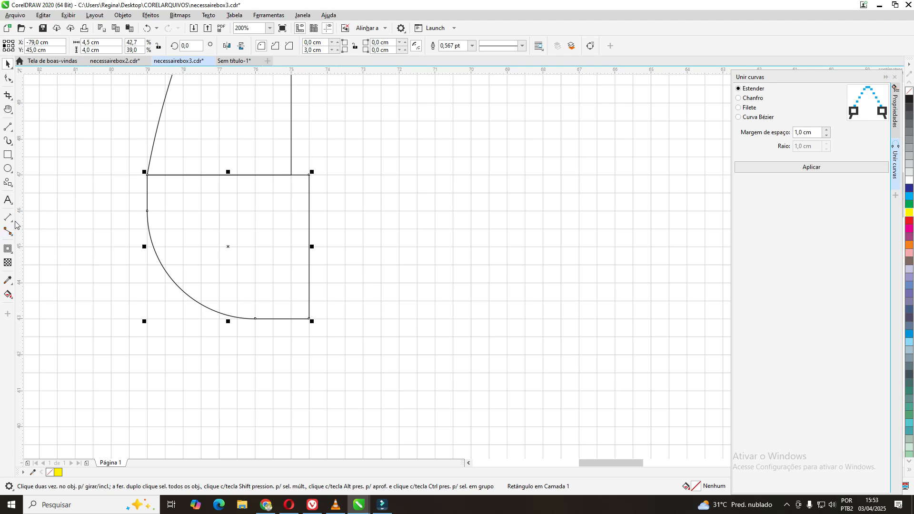
Convert the rounded lower piece to curves for node editing.
click(9, 82)
click(42, 81)
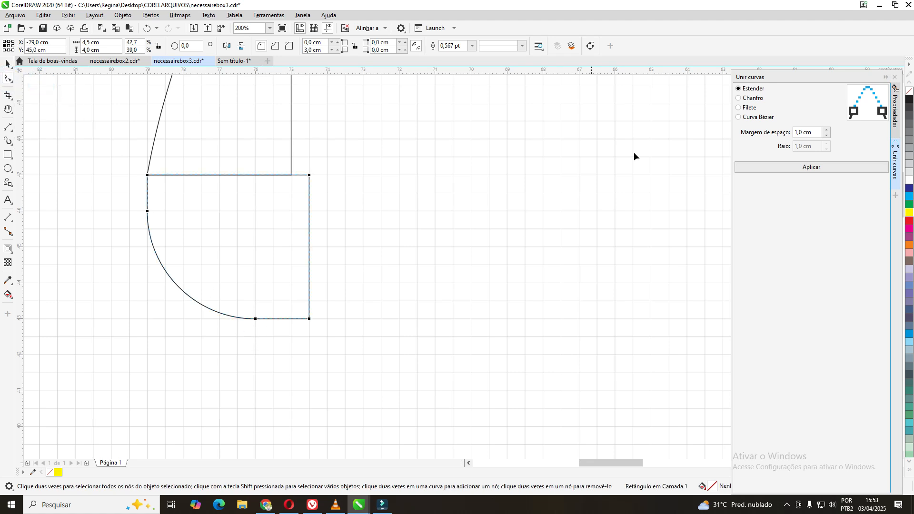
click(591, 46)
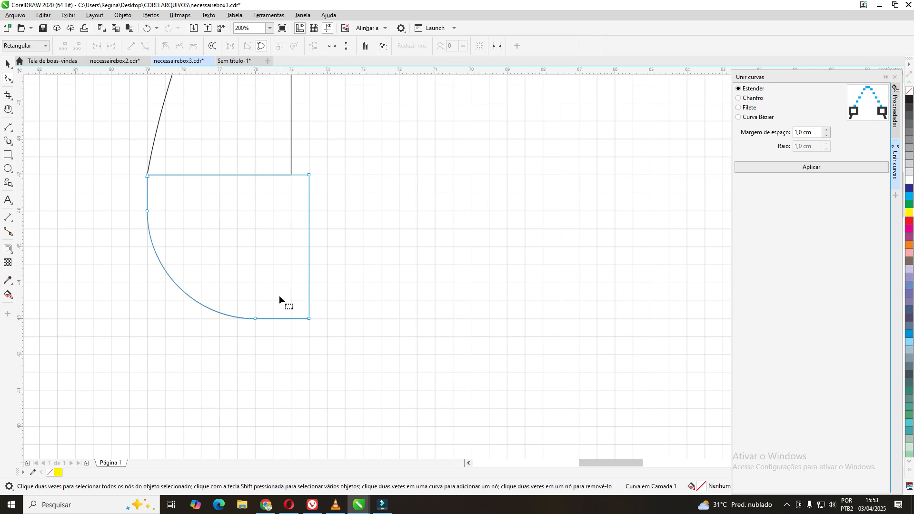
Lengthen both control handles of the lower piece's rounded corner slightly to make its curve fuller.
click(256, 319)
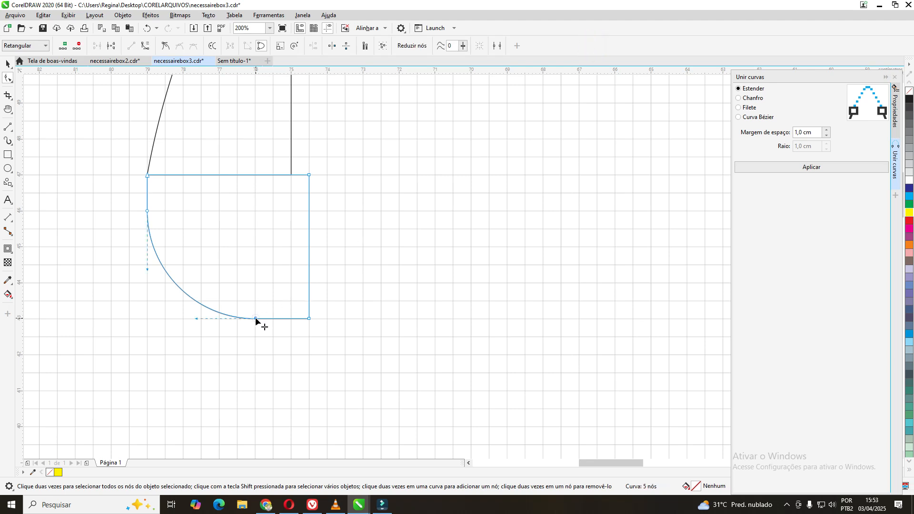
click(197, 320)
drag(197, 319, 188, 319)
drag(188, 319, 187, 318)
drag(147, 270, 150, 279)
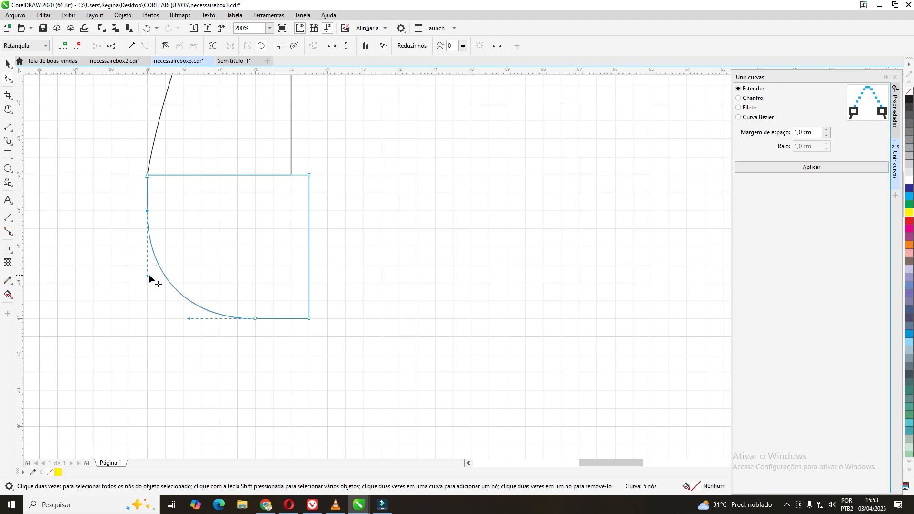
click(389, 278)
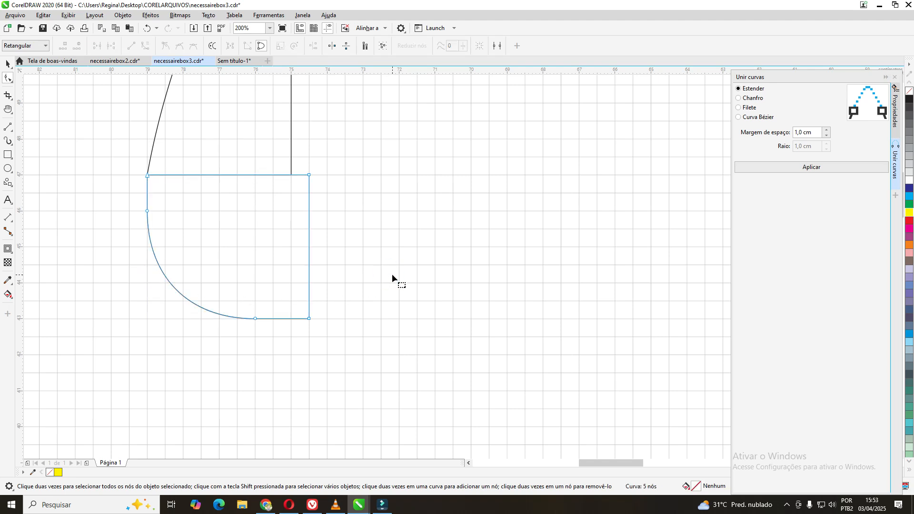
scroll(415, 280, down, 1)
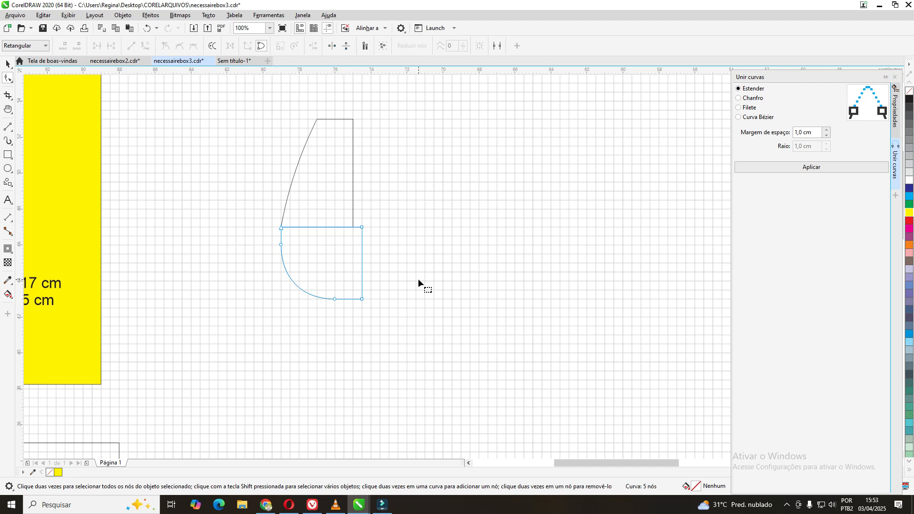
Overlay the lower piece on the yellow reference drawing to compare their curves, and return it beneath the curved upper piece.
click(8, 63)
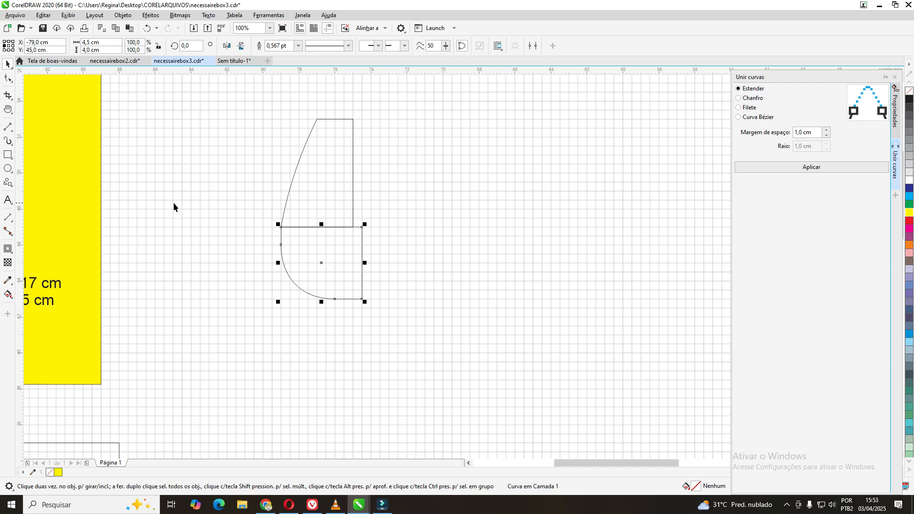
click(8, 109)
drag(48, 144, 321, 156)
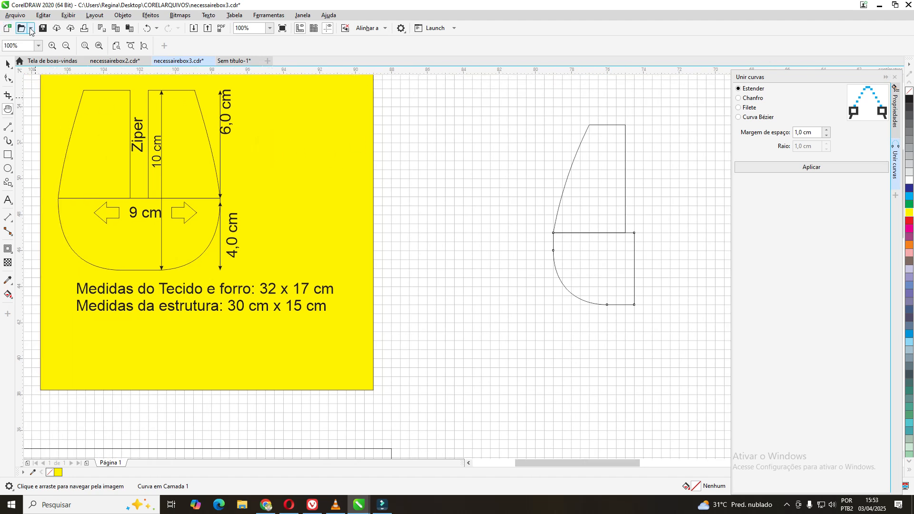
click(7, 64)
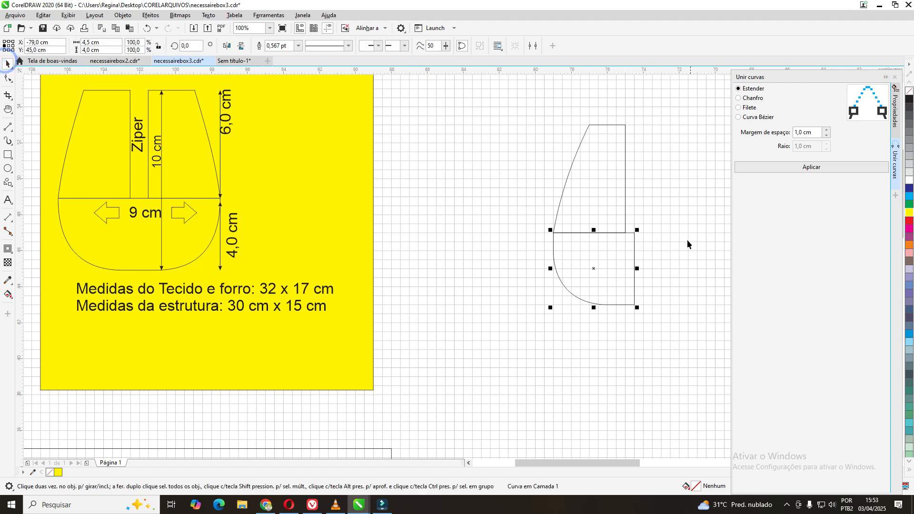
mouse_move(597, 269)
mouse_down()
mouse_move(291, 269)
mouse_move(102, 238)
mouse_up()
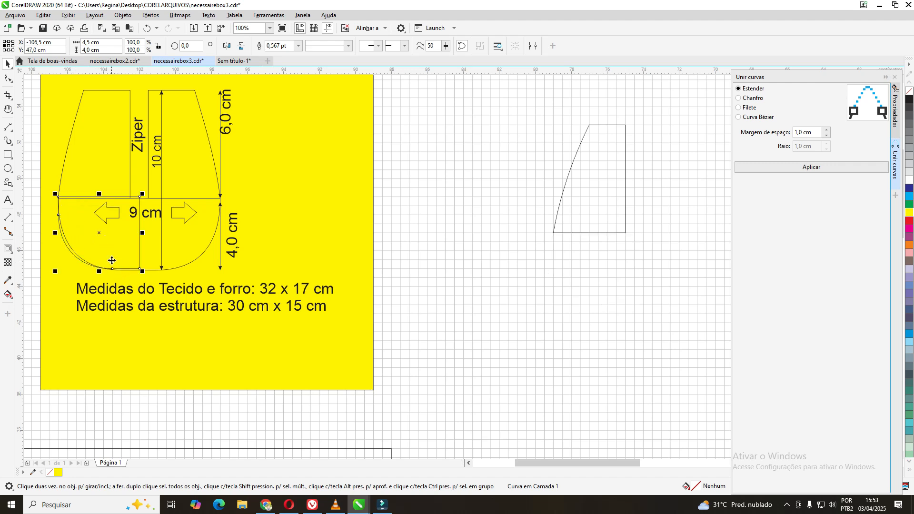
mouse_move(99, 232)
mouse_down()
mouse_move(133, 246)
mouse_move(500, 280)
mouse_move(586, 286)
mouse_move(602, 268)
mouse_move(594, 271)
mouse_up()
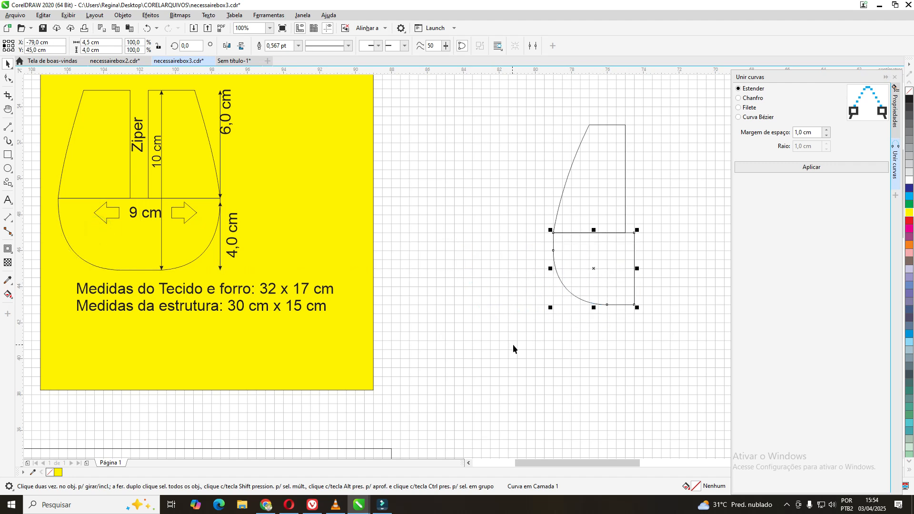
scroll(572, 341, up, 2)
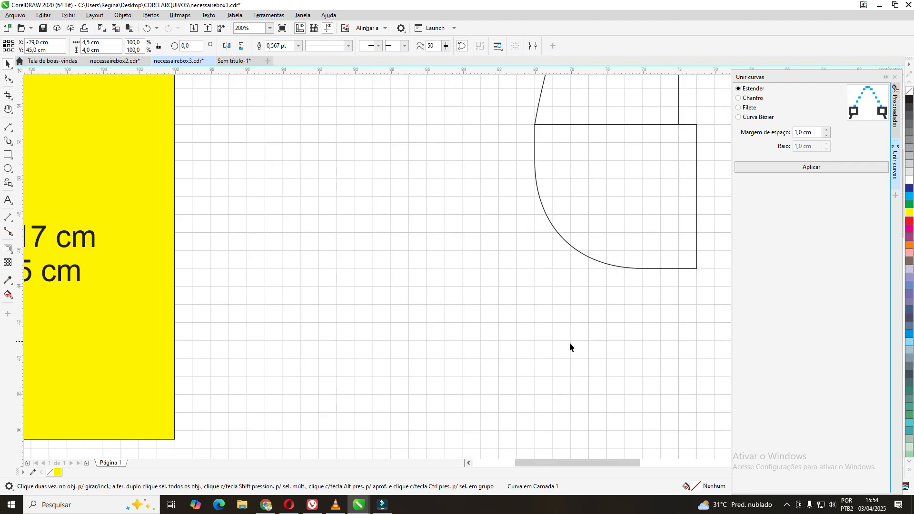
scroll(569, 342, down, 2)
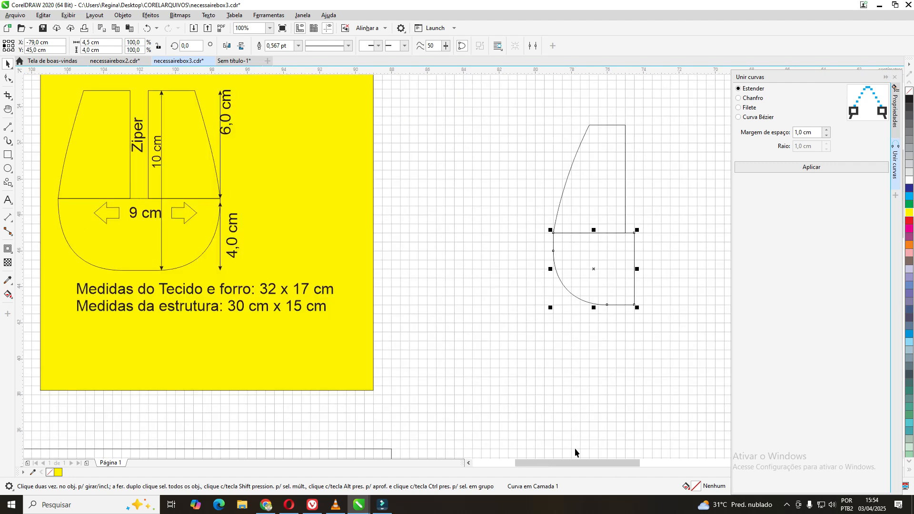
Duplicate the curved upper piece in place and mirror the copy horizontally about its right edge.
drag(565, 465, 594, 469)
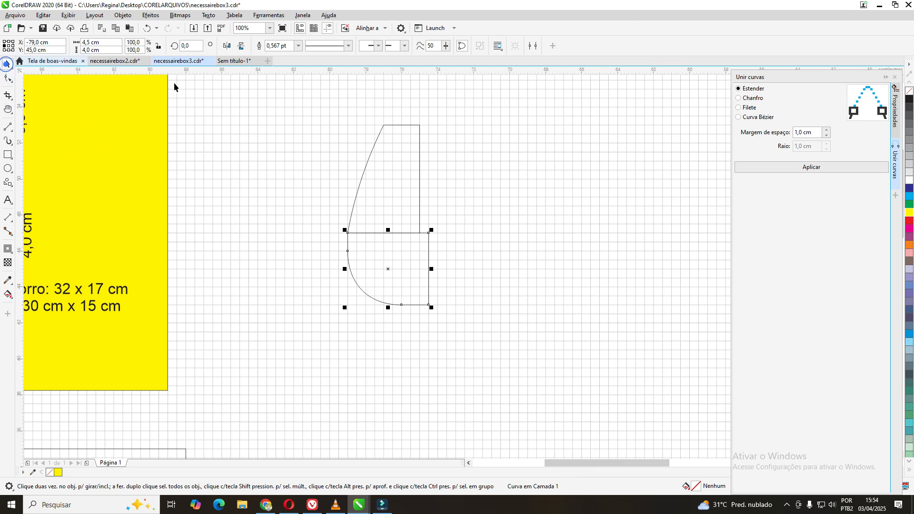
click(397, 180)
right_click(397, 179)
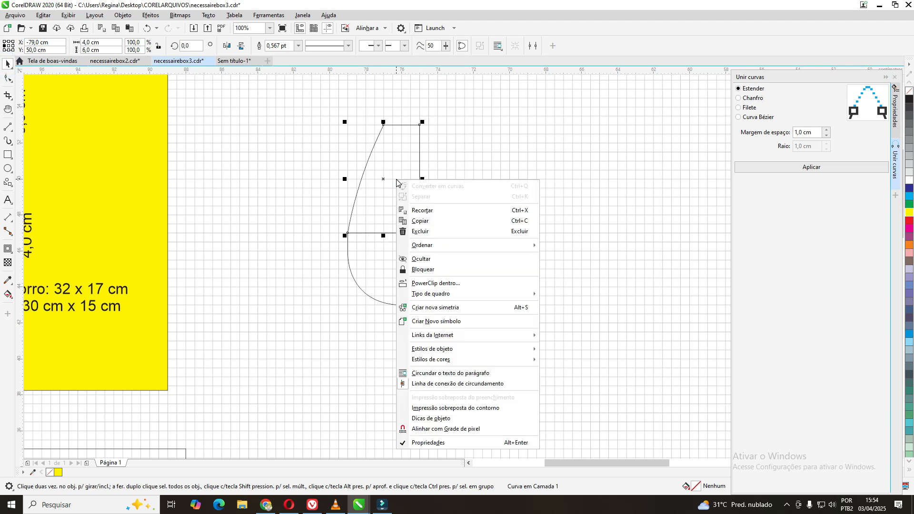
click(427, 221)
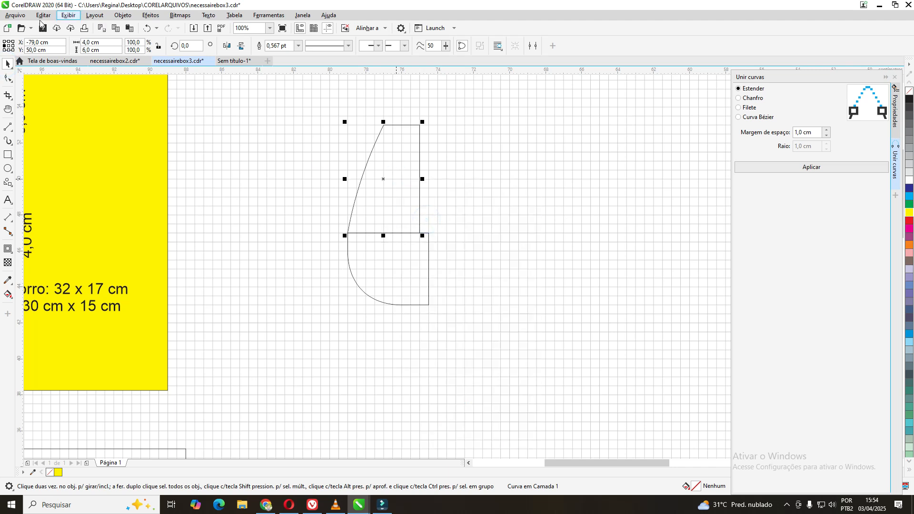
click(43, 15)
click(68, 94)
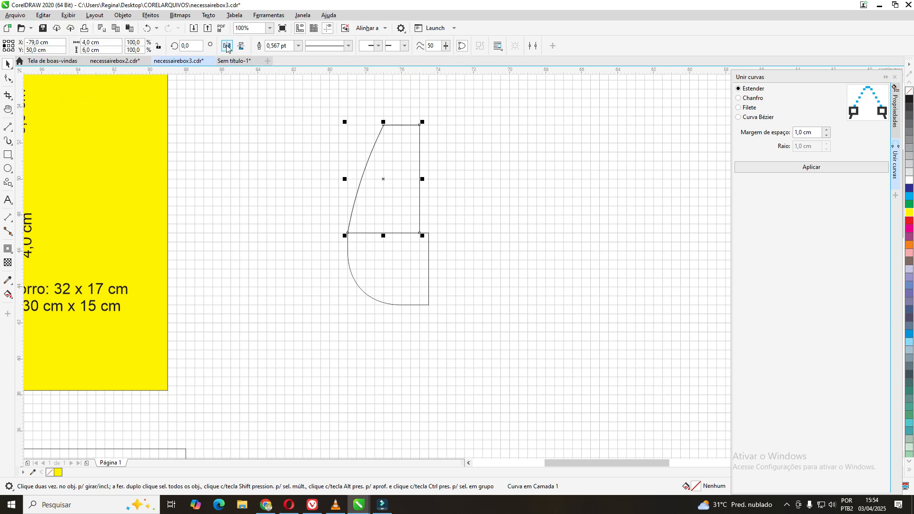
click(14, 45)
click(227, 45)
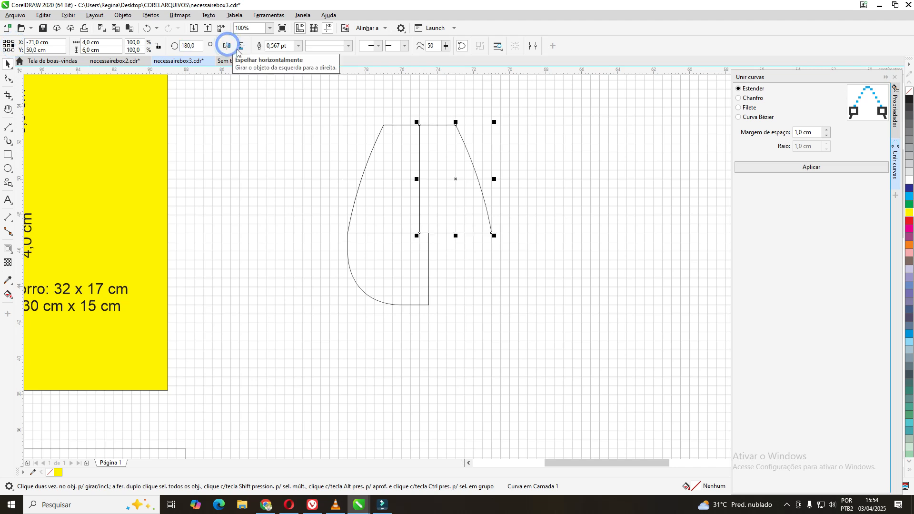
Duplicate the rounded lower piece in place and mirror the copy horizontally about its right edge.
click(392, 269)
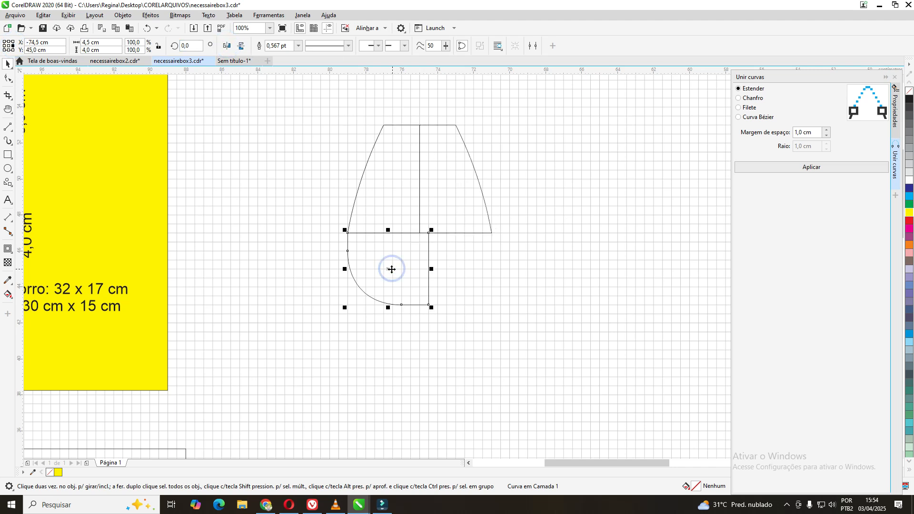
click(44, 15)
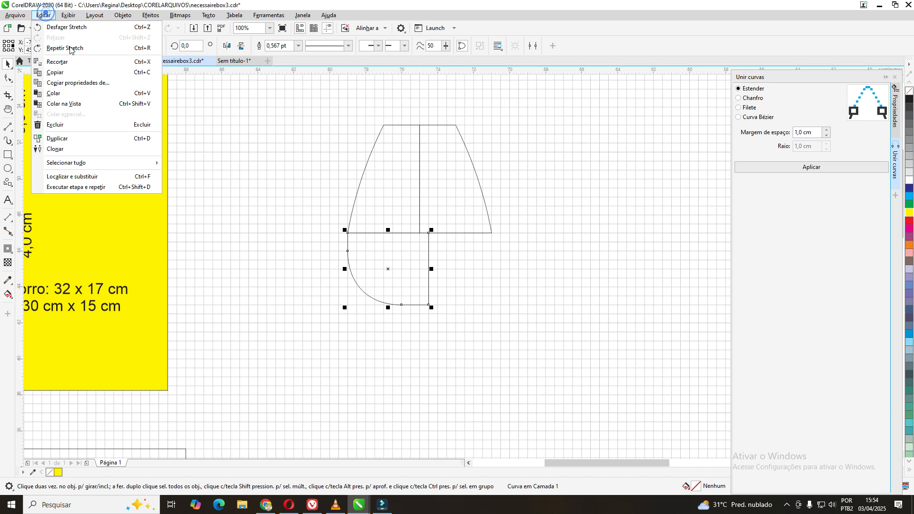
click(70, 72)
click(48, 15)
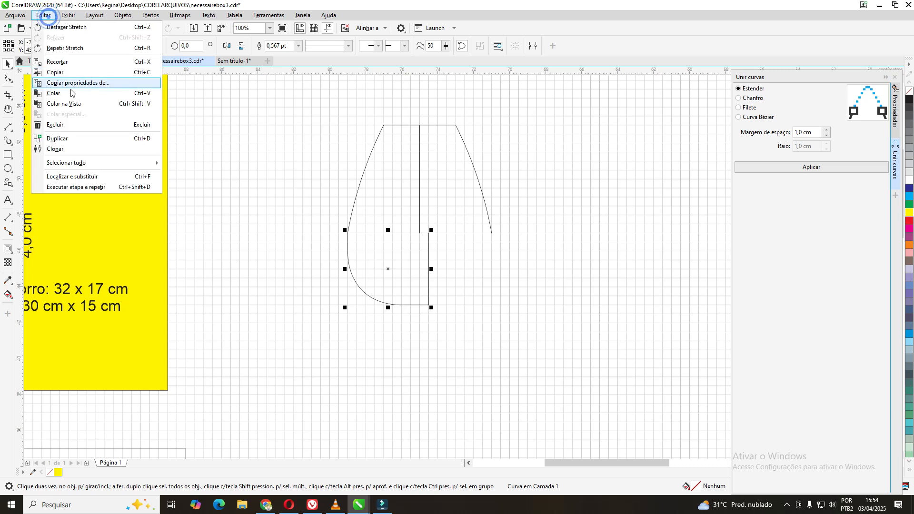
click(71, 94)
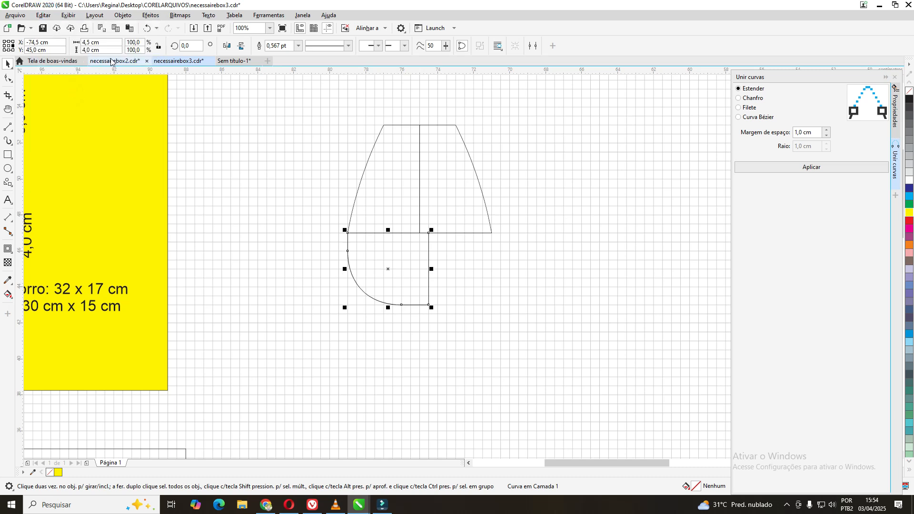
click(227, 46)
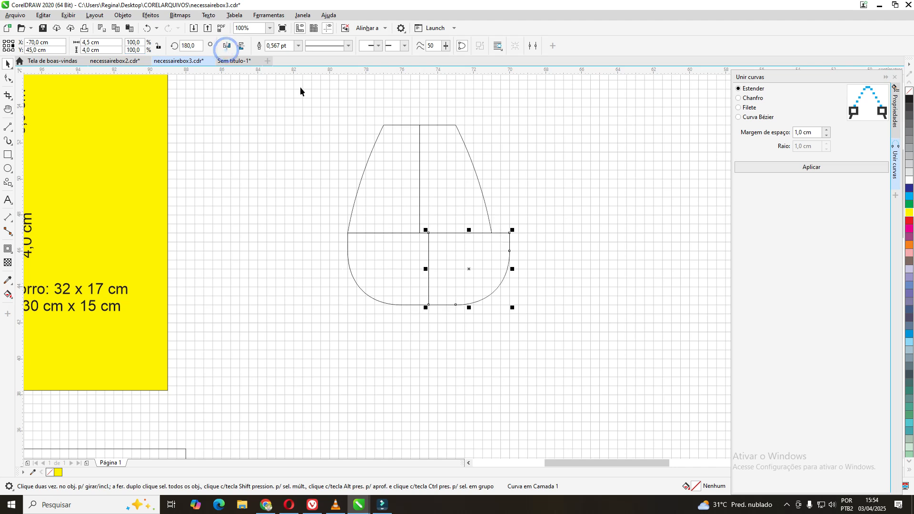
Move the mirrored upper piece 1 cm to the right, aligning its outer edge with the lower half and leaving a zipper gap.
click(439, 174)
drag(438, 174, 458, 177)
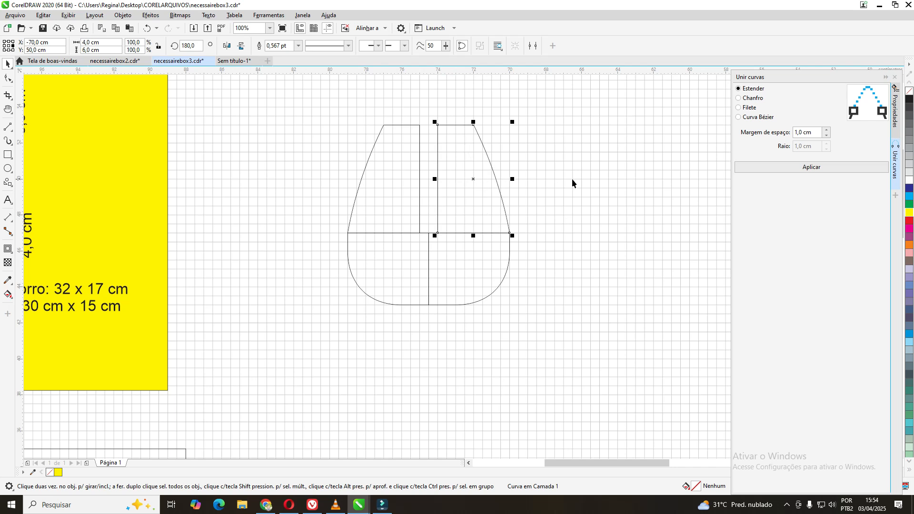
scroll(606, 185, down, 1)
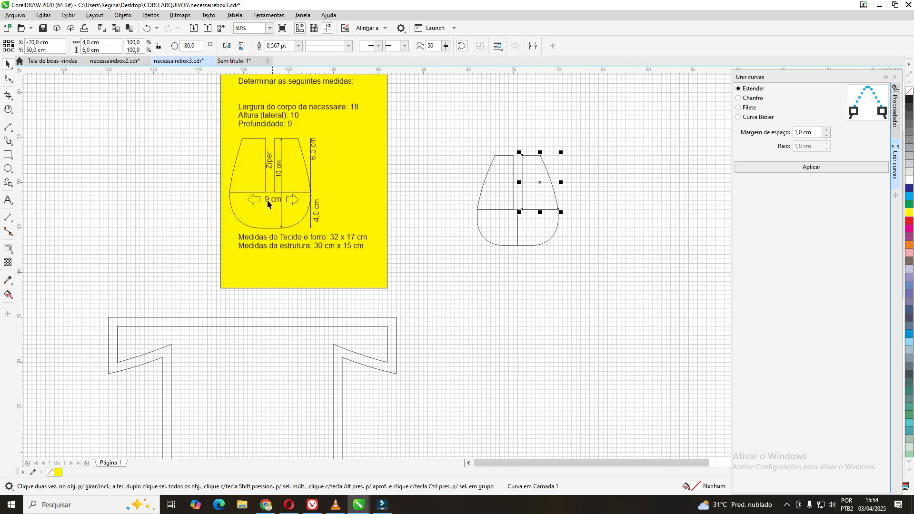
click(589, 298)
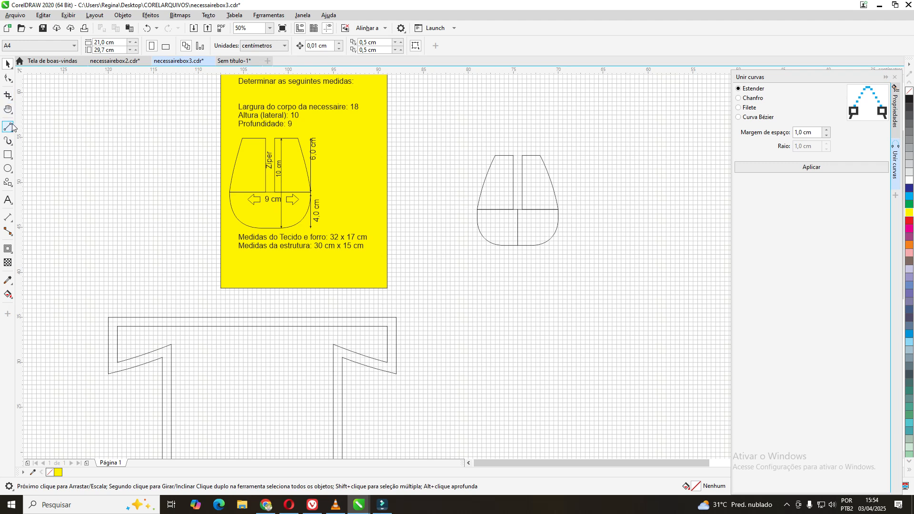
Delete the vertical centre line dividing the lower half with the Virtual Segment Delete tool.
click(12, 102)
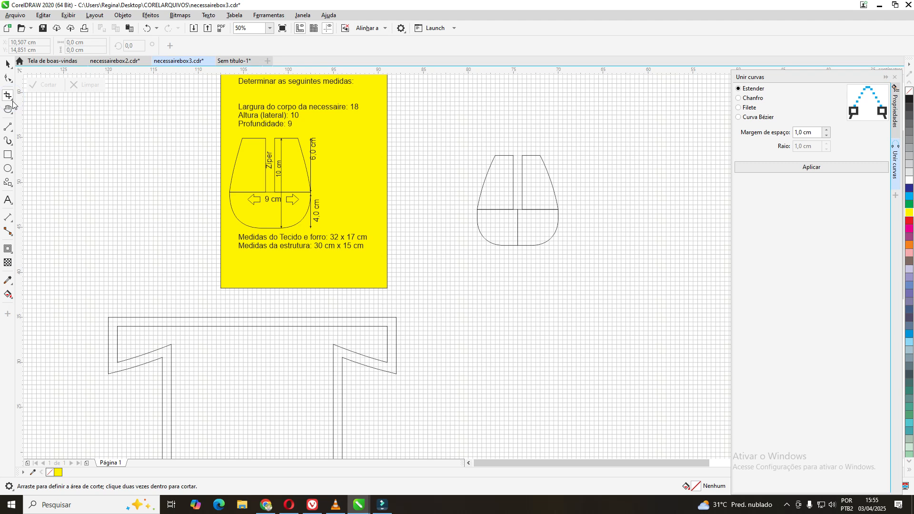
click(13, 103)
click(42, 116)
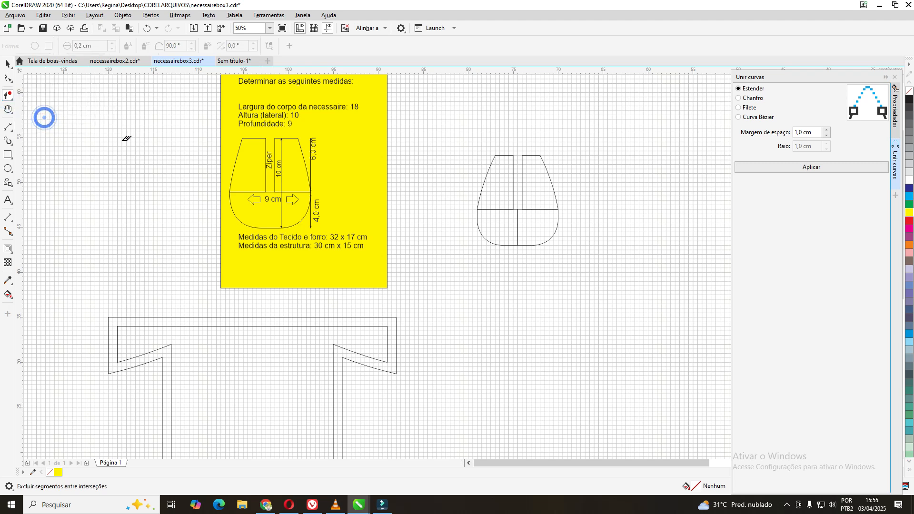
click(519, 212)
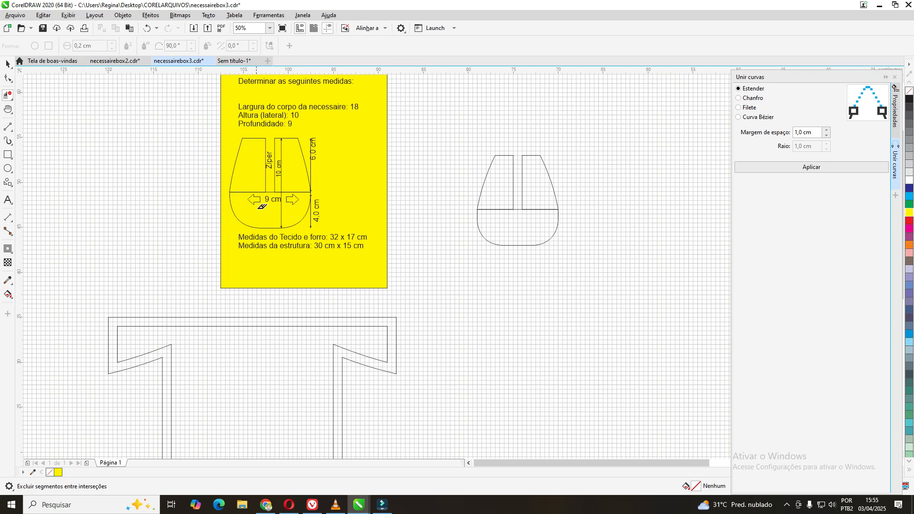
click(14, 66)
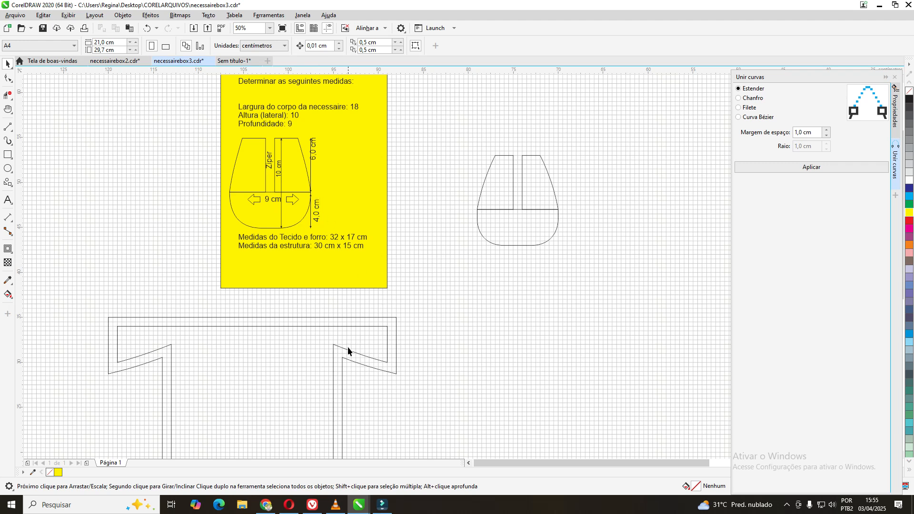
scroll(348, 344, down, 1)
scroll(348, 347, up, 1)
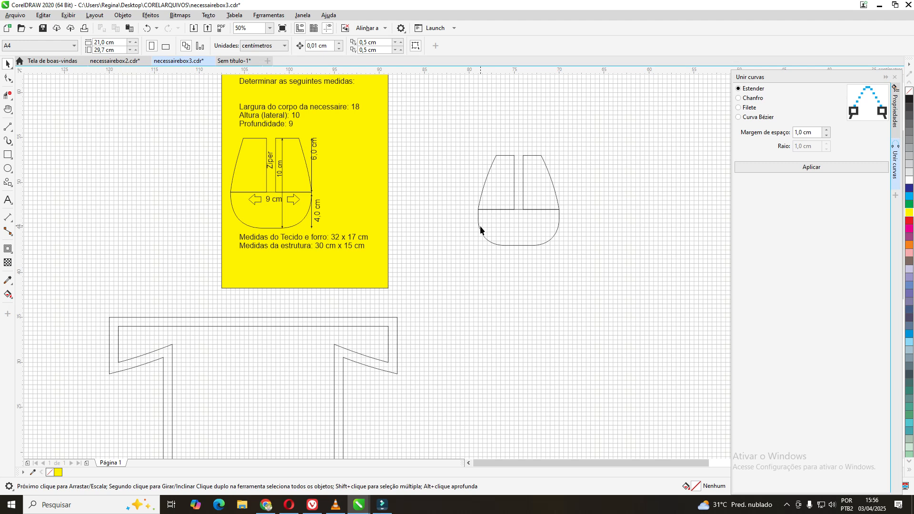
scroll(478, 241, up, 2)
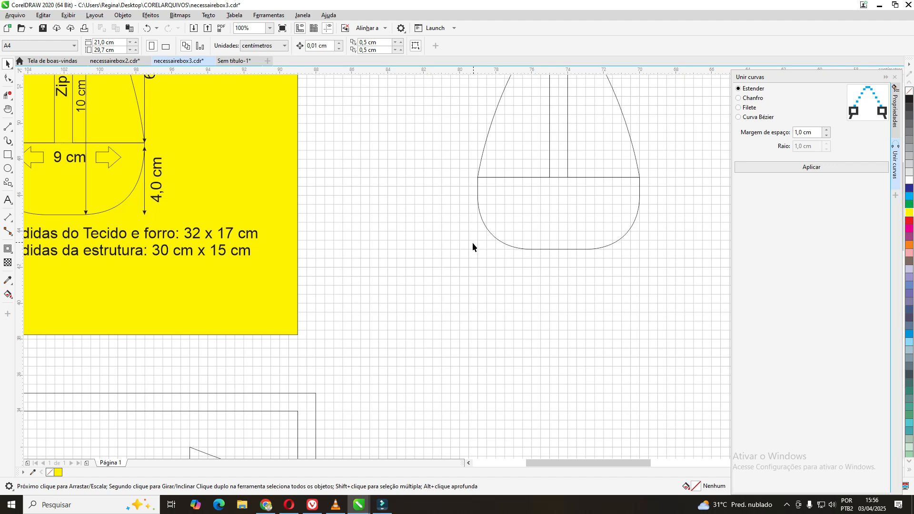
scroll(472, 241, down, 2)
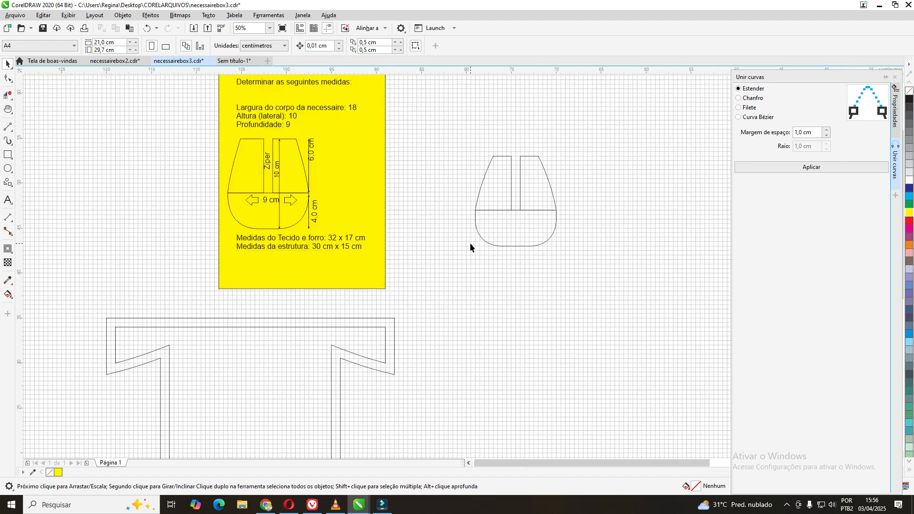